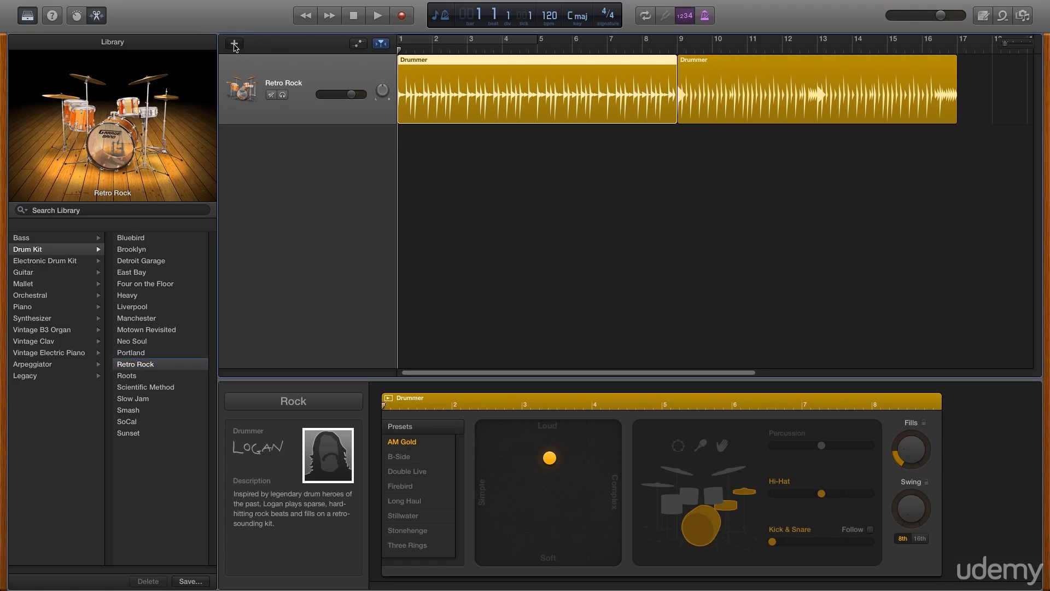
Open the new track options to view the available track types, and cancel without creating a track
left_click(234, 44)
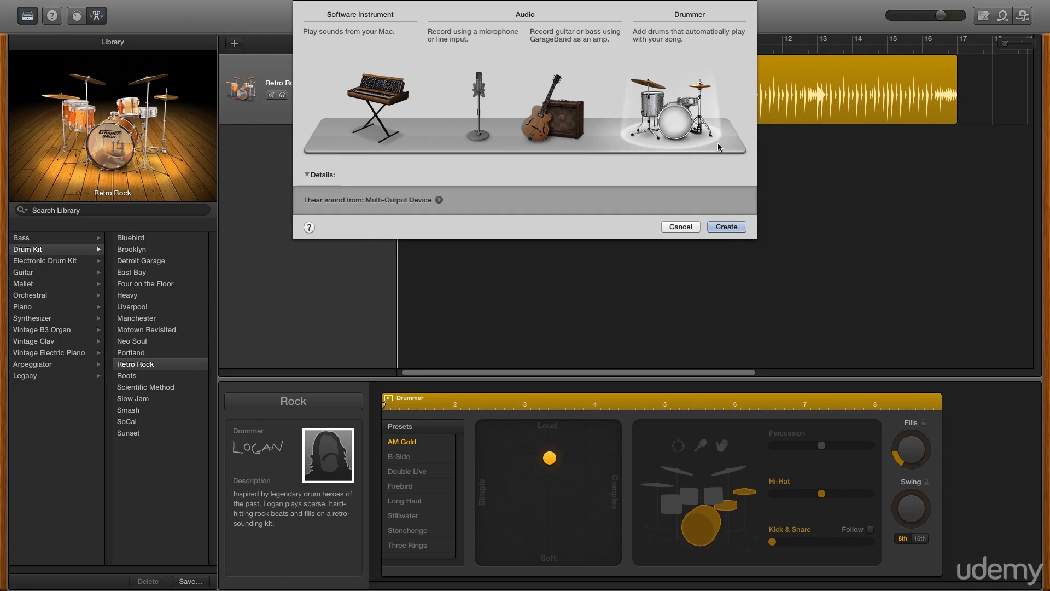
left_click(690, 228)
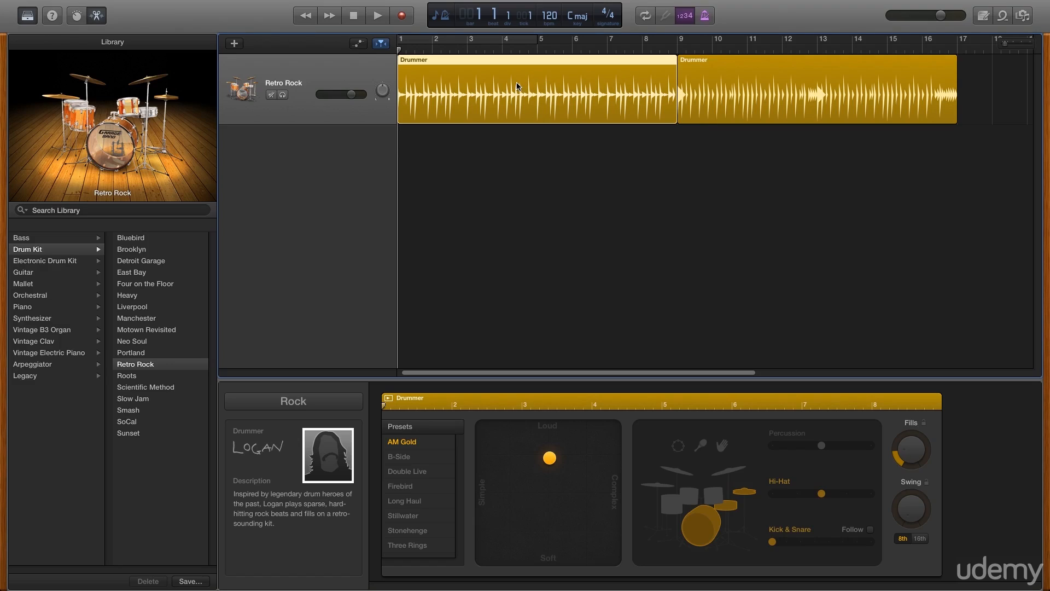
Try the Rock drummers Kyle and Anders on the track, and compare the Liverpool drum kit with the Heavy kit
mouse_move(91, 163)
left_click(329, 461)
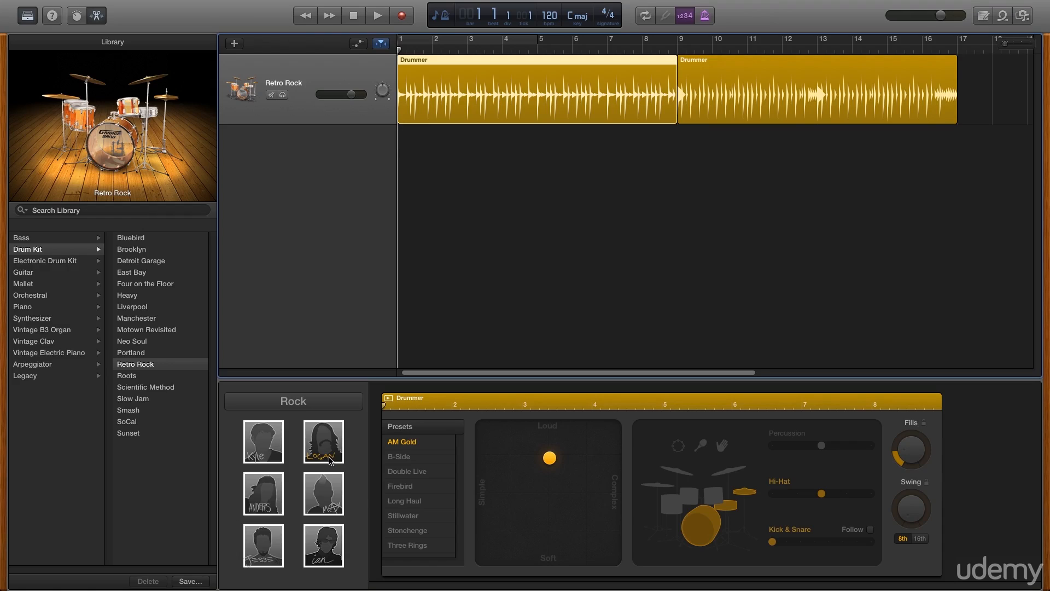
left_click(278, 450)
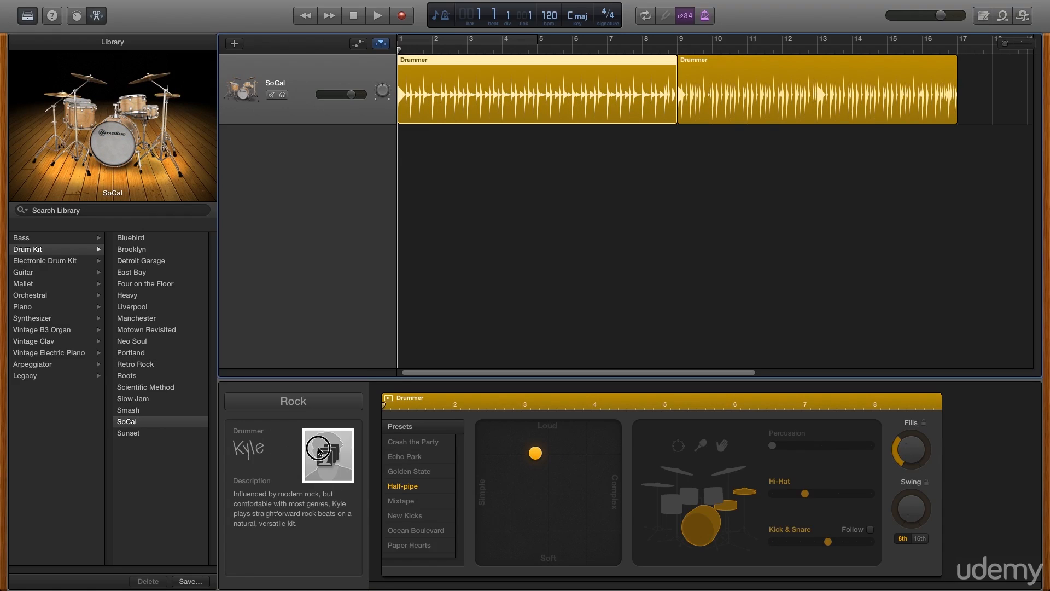
left_click(328, 461)
left_click(281, 489)
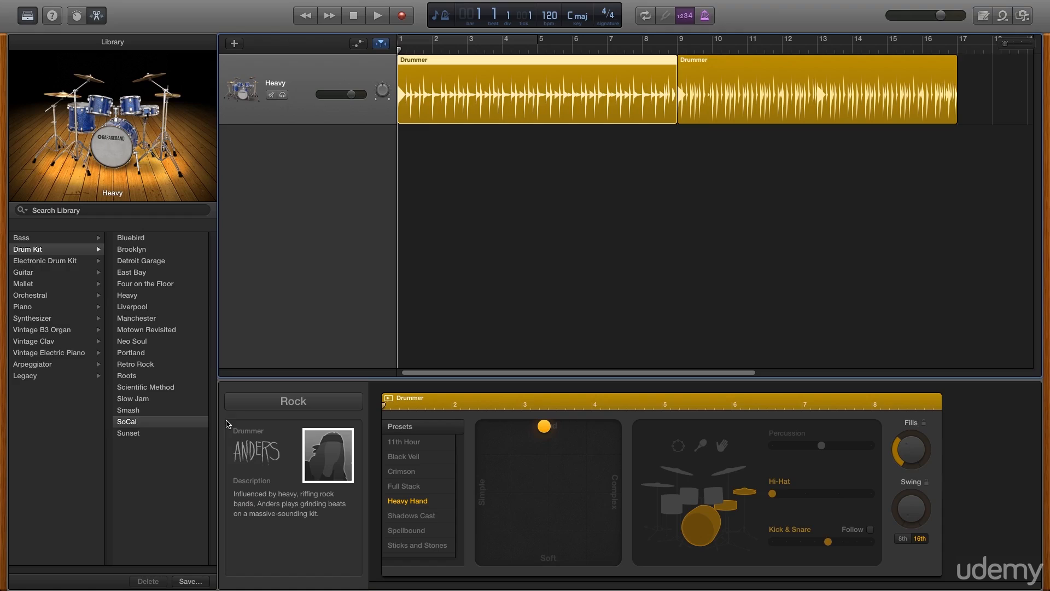
left_click(163, 307)
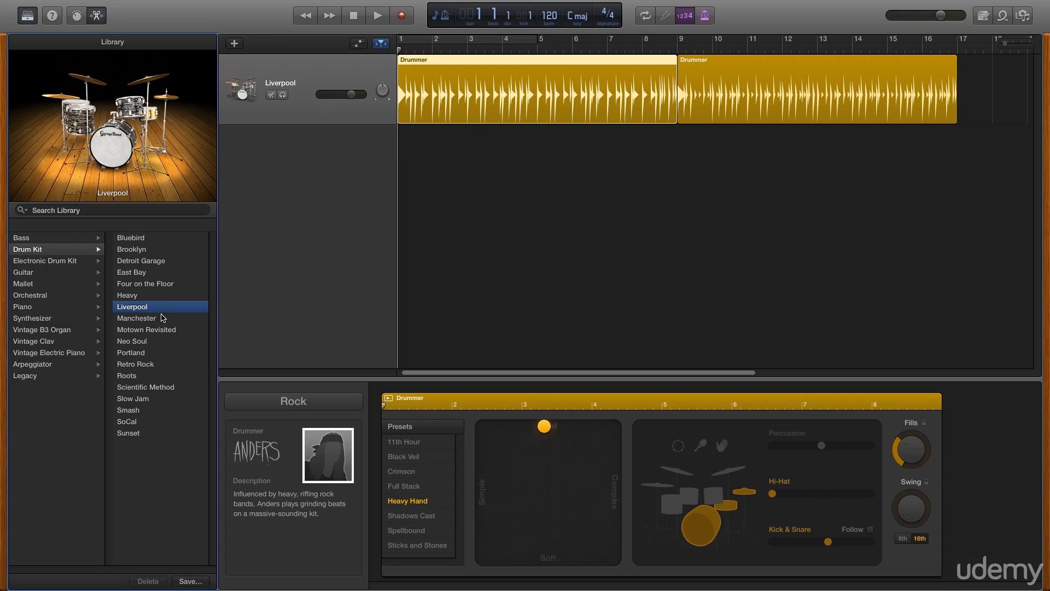
left_click(150, 297)
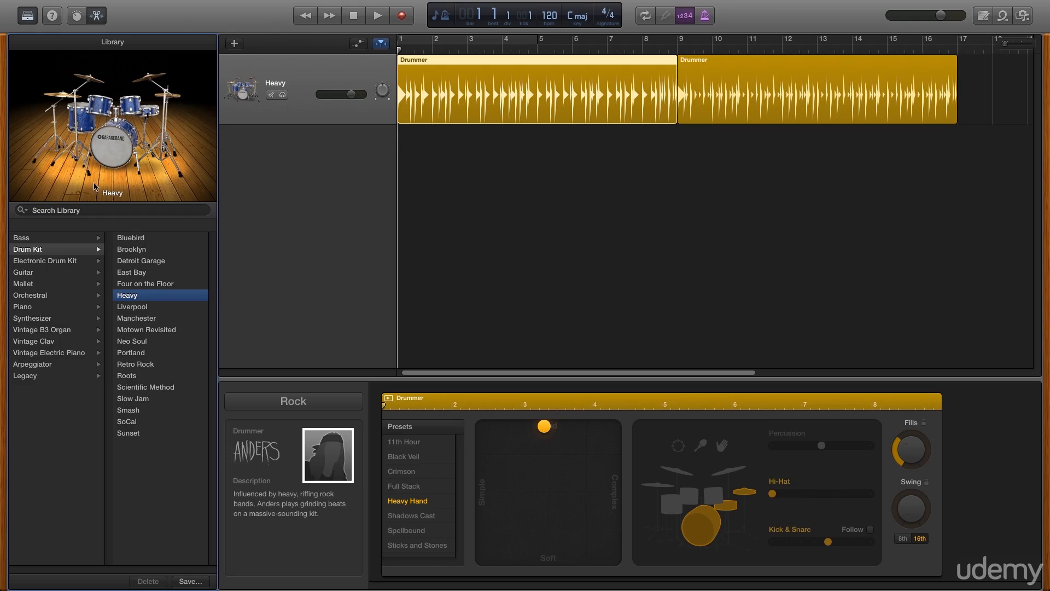
Hide the sound Library to give the tracks and the Drummer editor more room
left_click(27, 16)
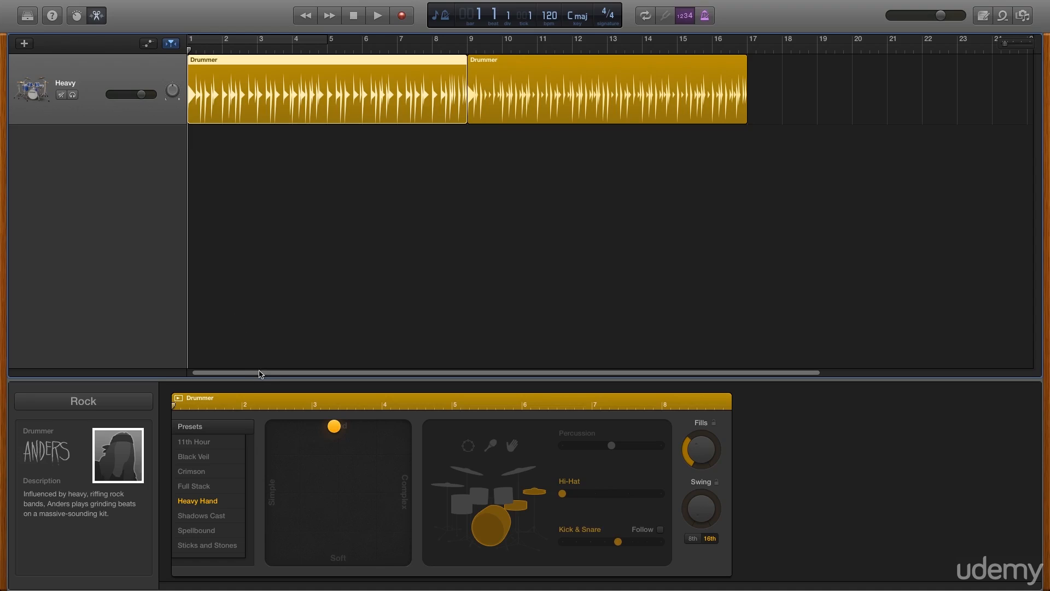
left_click_drag(261, 380, 259, 338)
Browse the drummers offered in the Hip Hop, Electronic, R&B, Songwriter and Alternative genres, and return to Rock
mouse_move(100, 433)
left_click(147, 405)
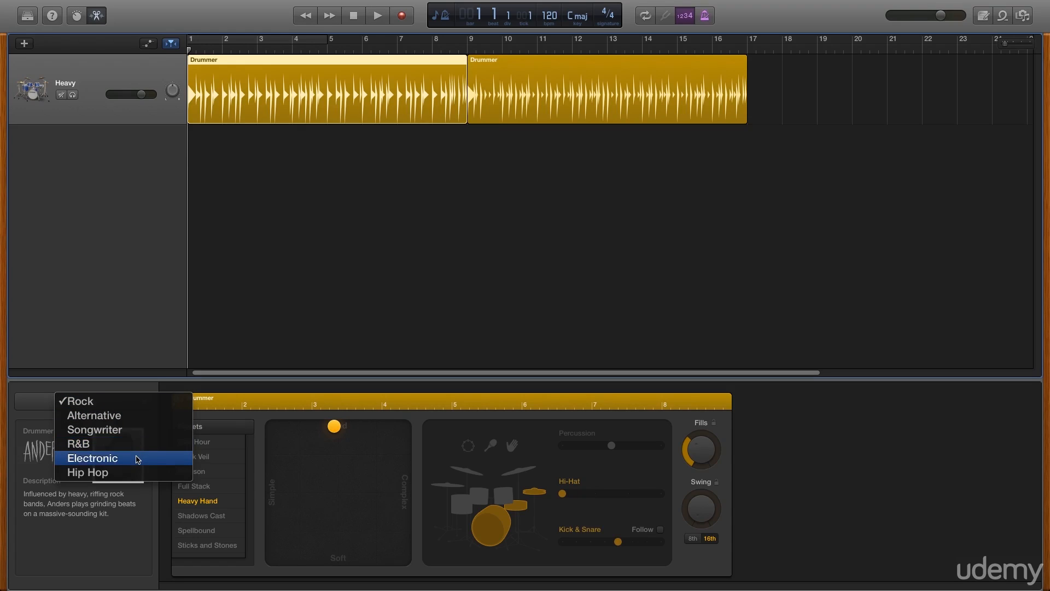
left_click(131, 472)
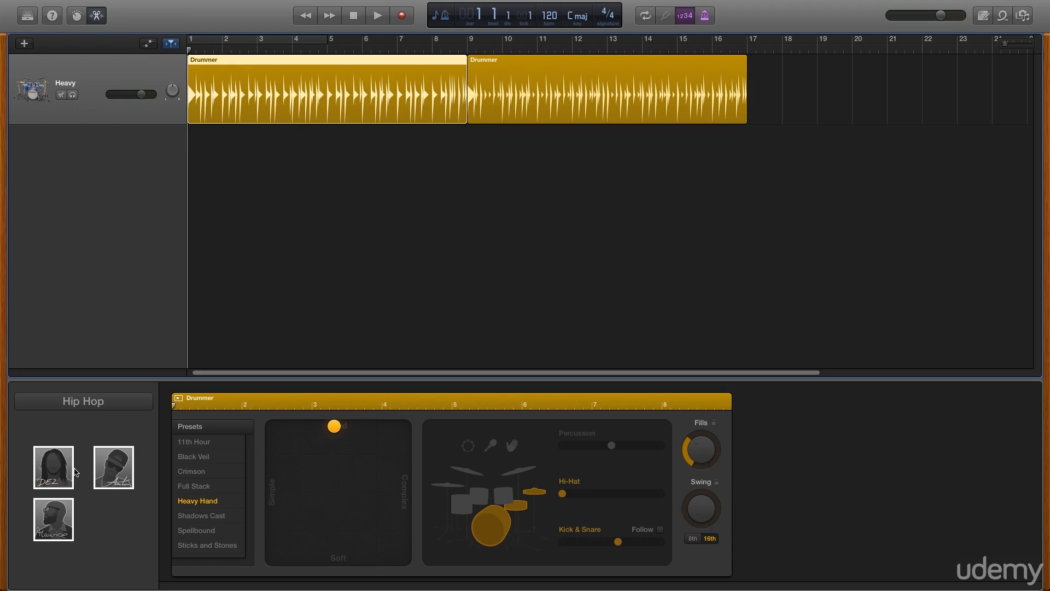
left_click(118, 407)
left_click(110, 388)
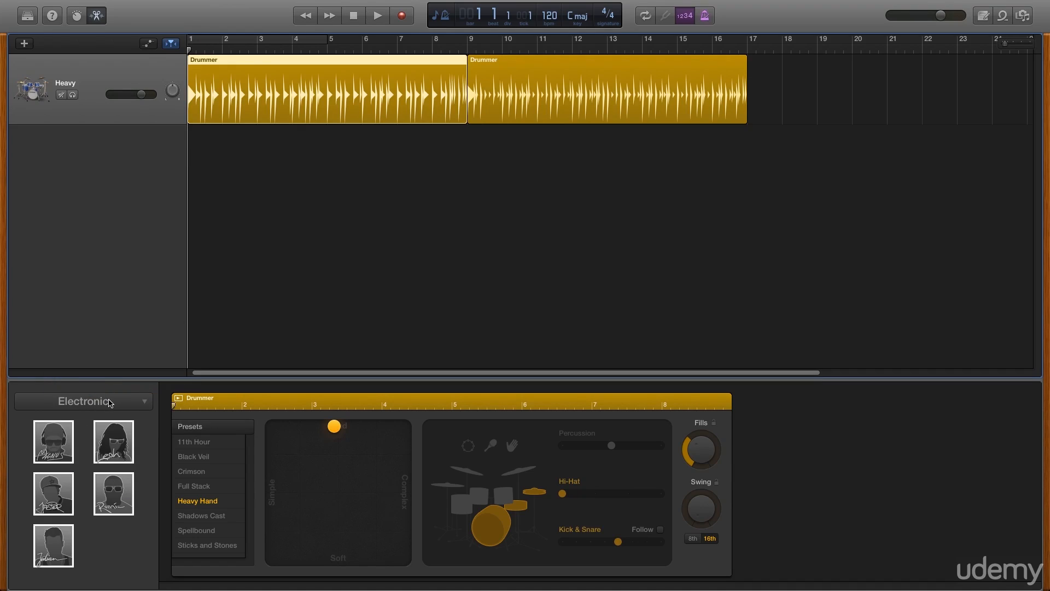
left_click(110, 400)
left_click(110, 387)
left_click(110, 401)
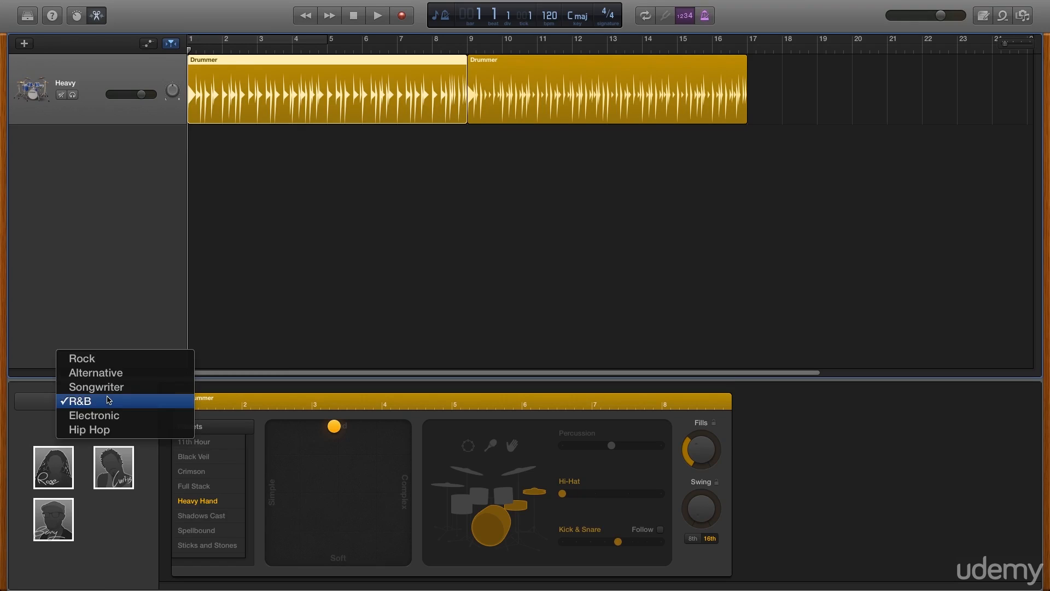
left_click(108, 389)
left_click(101, 402)
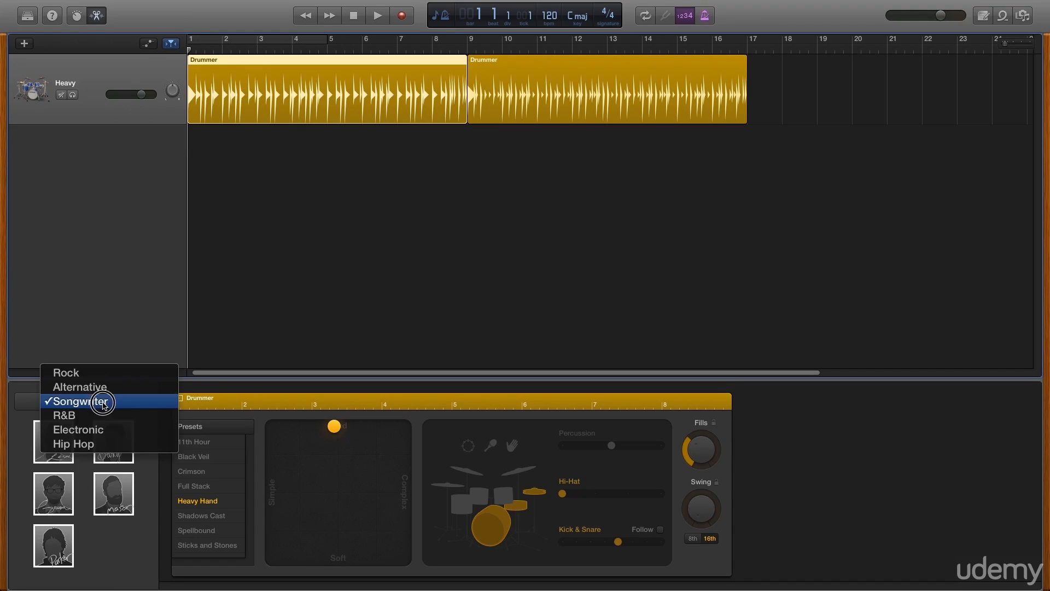
left_click(103, 388)
left_click(102, 396)
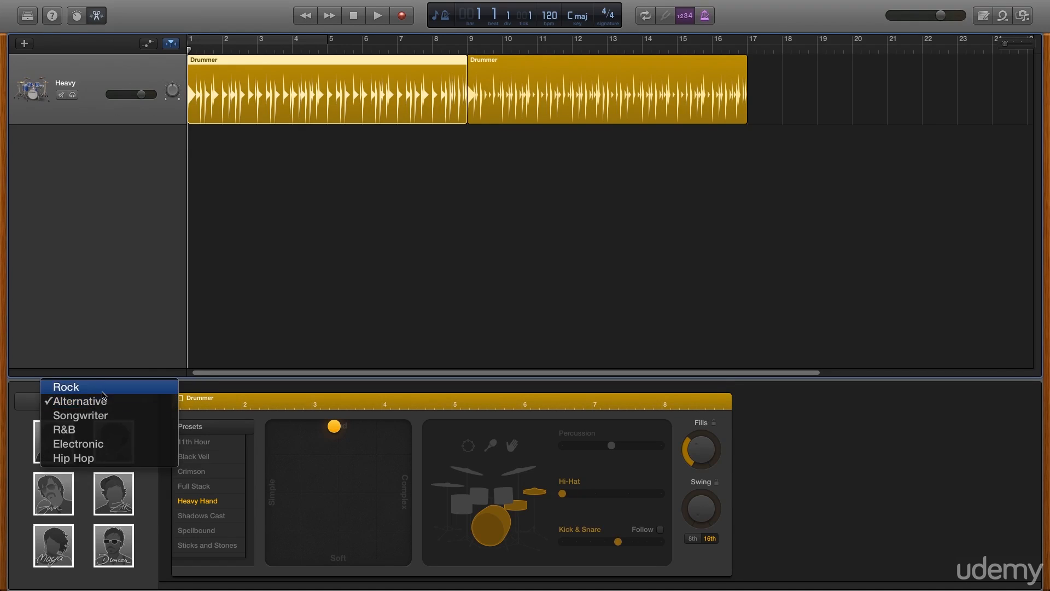
left_click(101, 386)
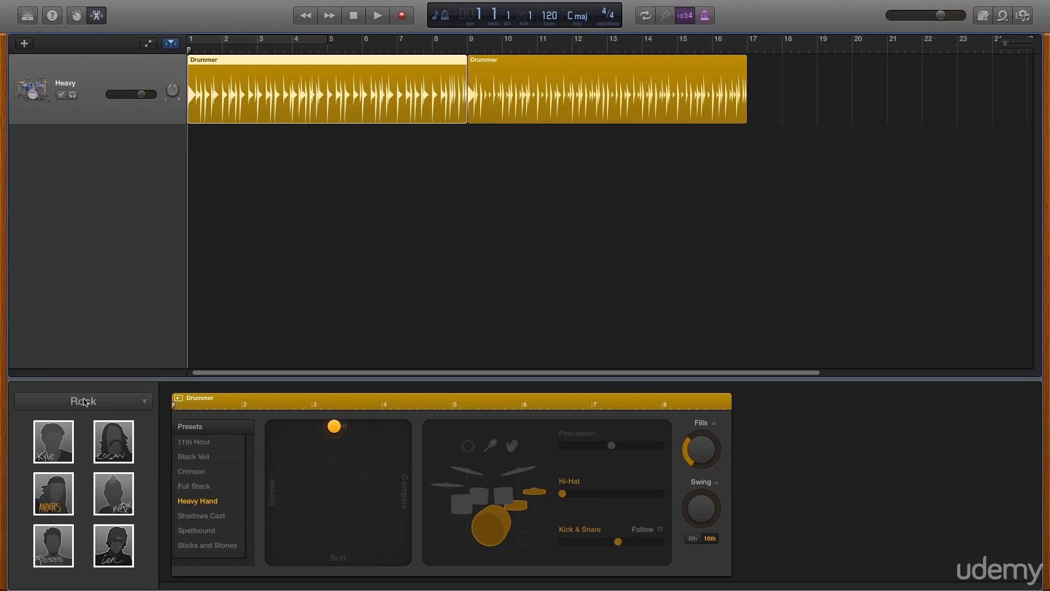
Read the descriptions of several Rock drummers, including Kyle, Logan and Max
mouse_move(57, 450)
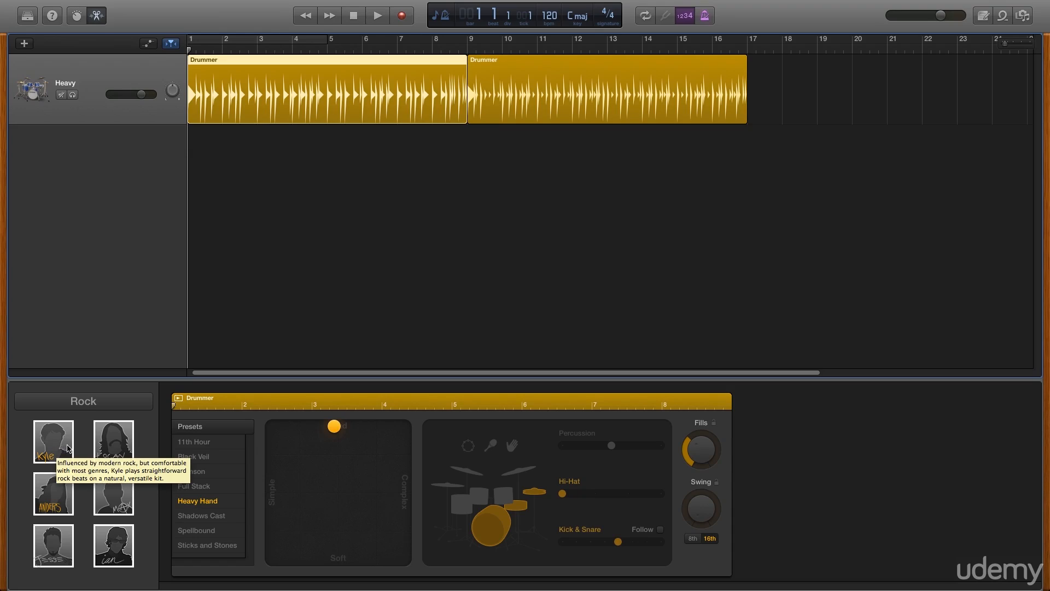
mouse_move(111, 446)
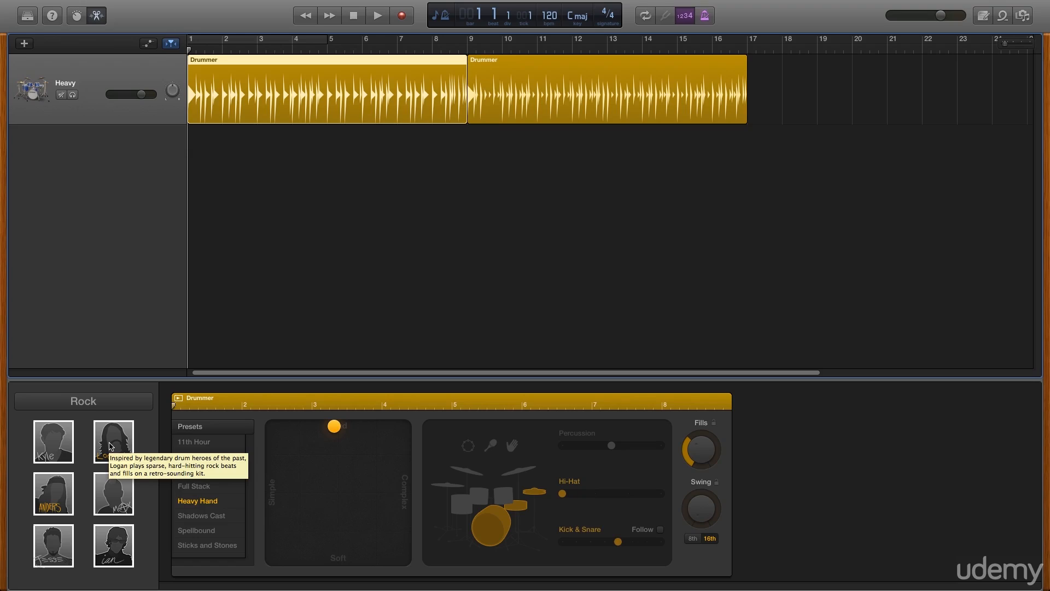
mouse_move(112, 493)
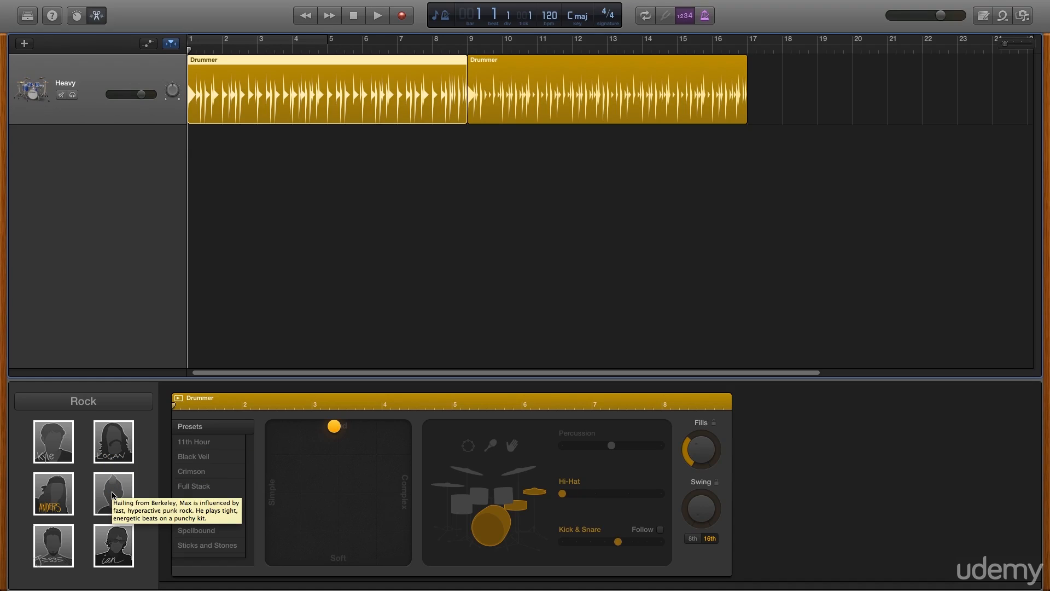
mouse_move(68, 549)
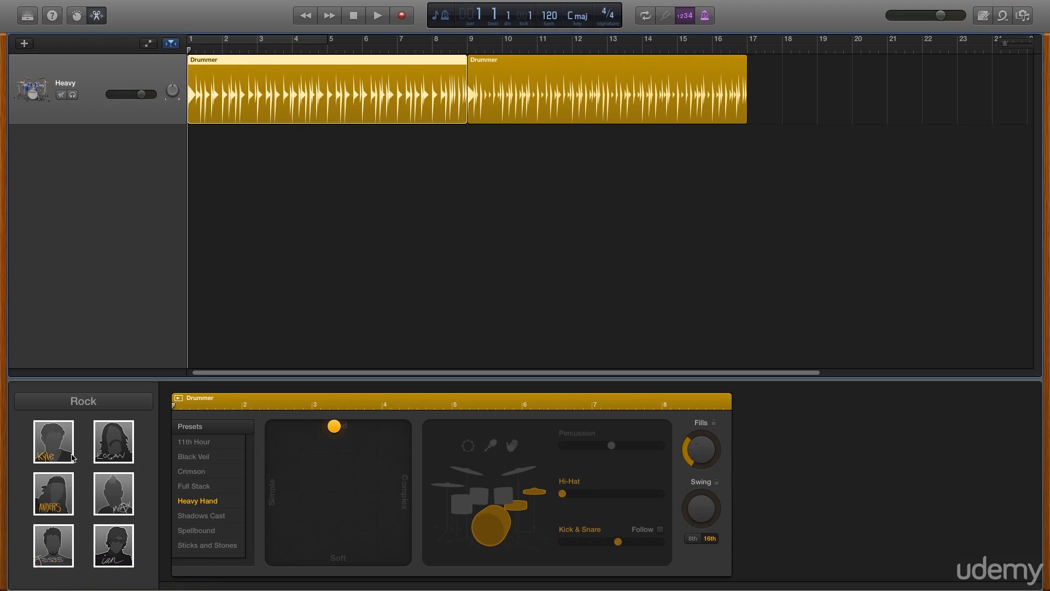
Switch the drummer genre to Hip Hop and assign Anton as the track's drummer
left_click(87, 406)
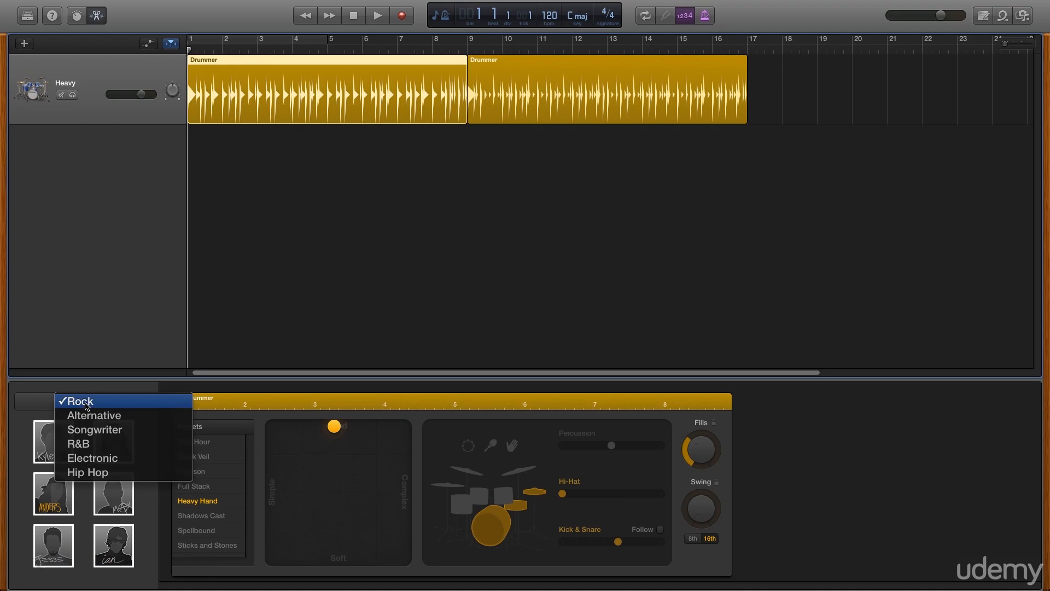
left_click(88, 472)
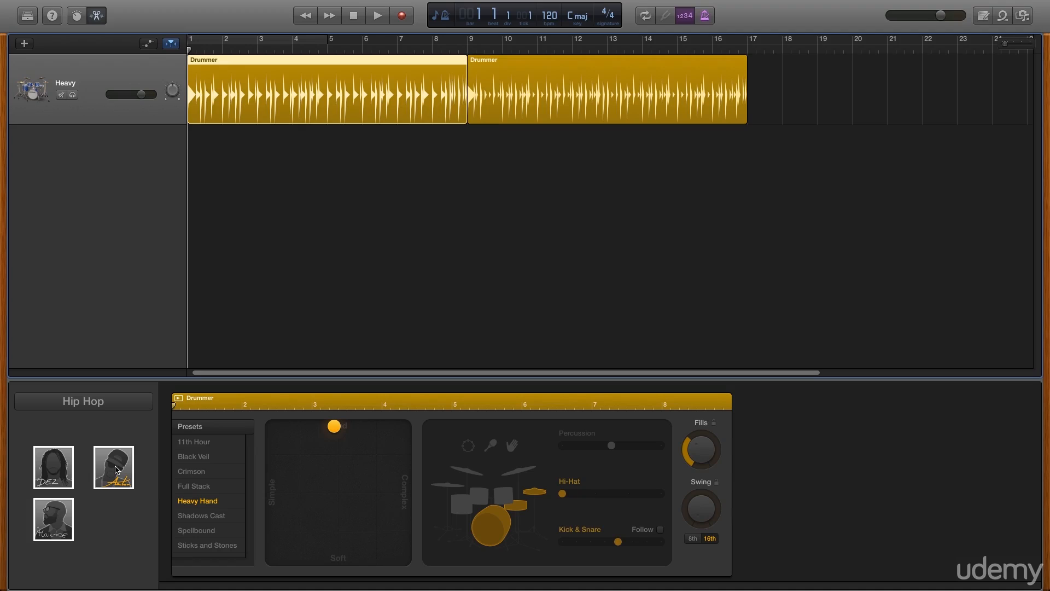
mouse_move(117, 469)
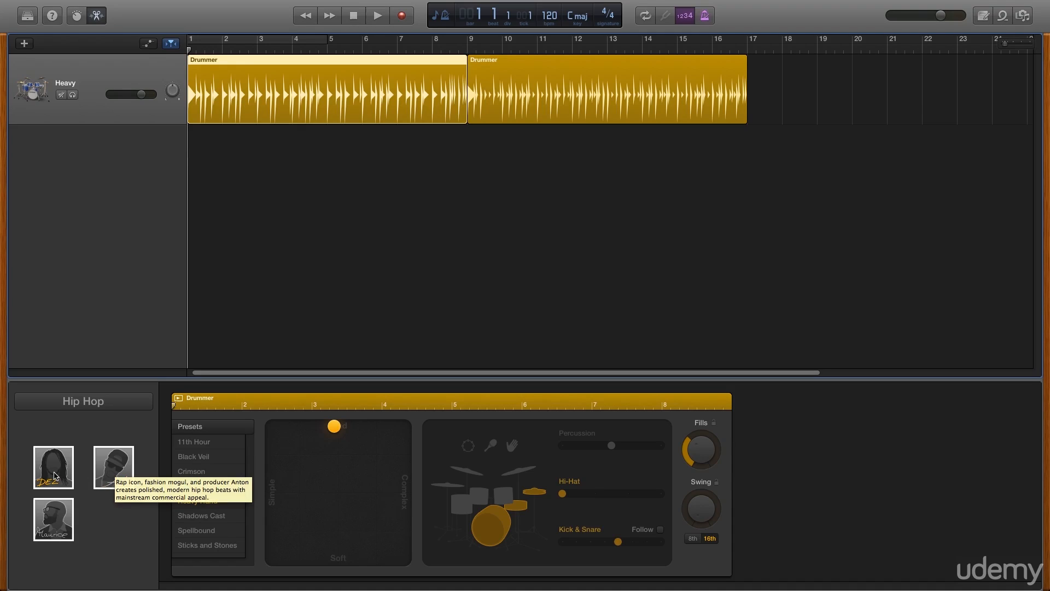
left_click(124, 467)
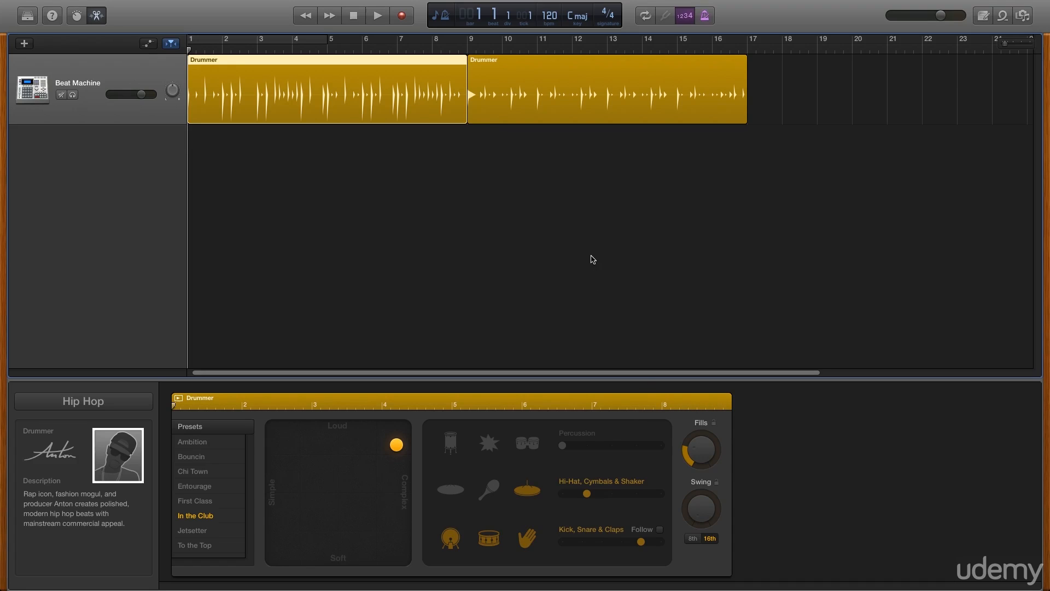
Shorten the first Drummer region to end at bar 4, and extend it back to bar 9
left_click_drag(466, 101, 292, 100)
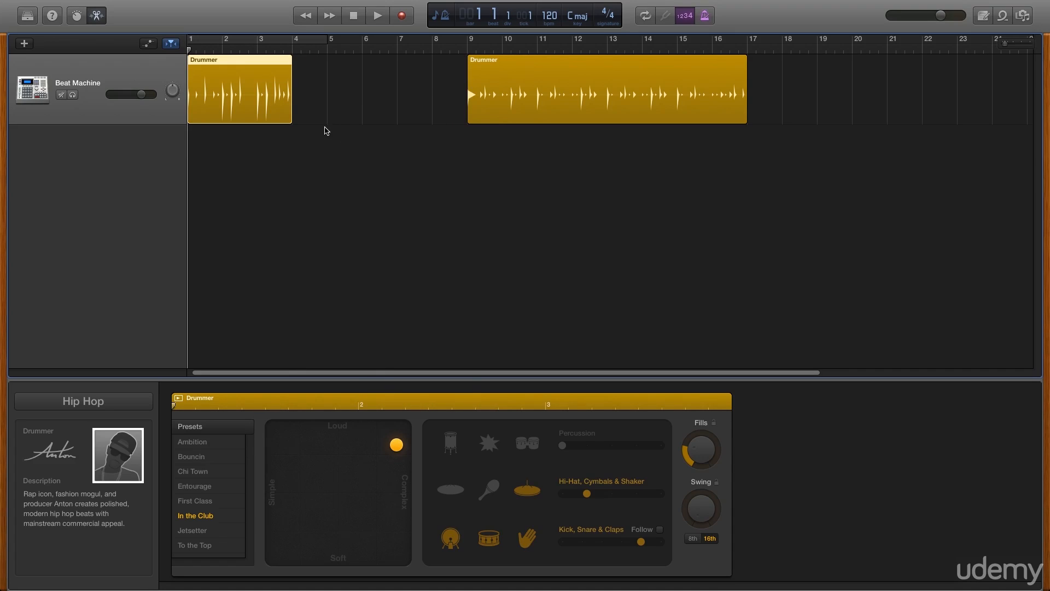
left_click_drag(291, 112, 466, 114)
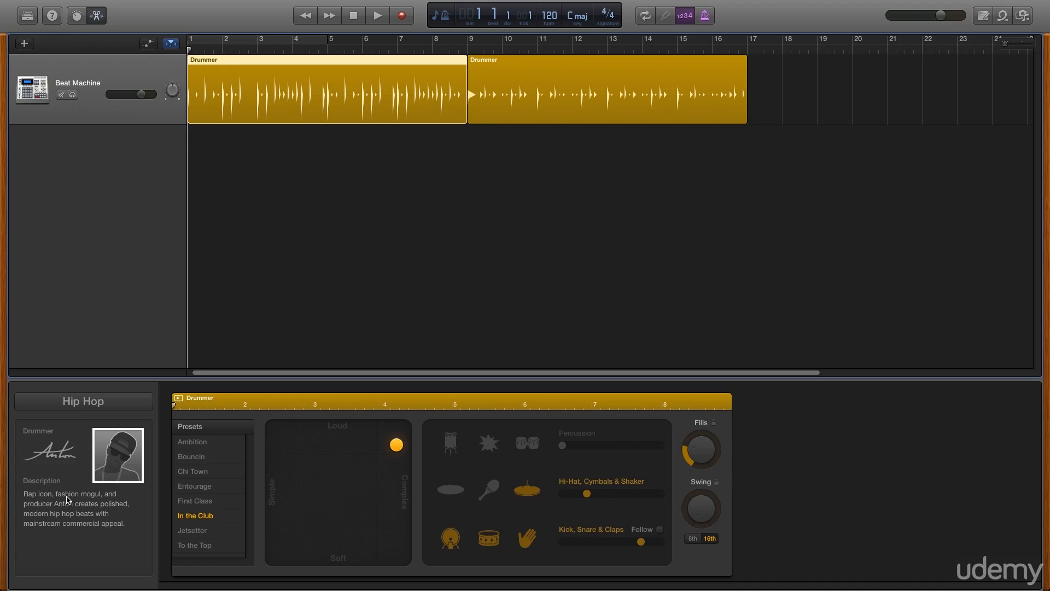
Apply the Ambition preset to the first Drummer region, play it back and return the playhead to the start
left_click(201, 442)
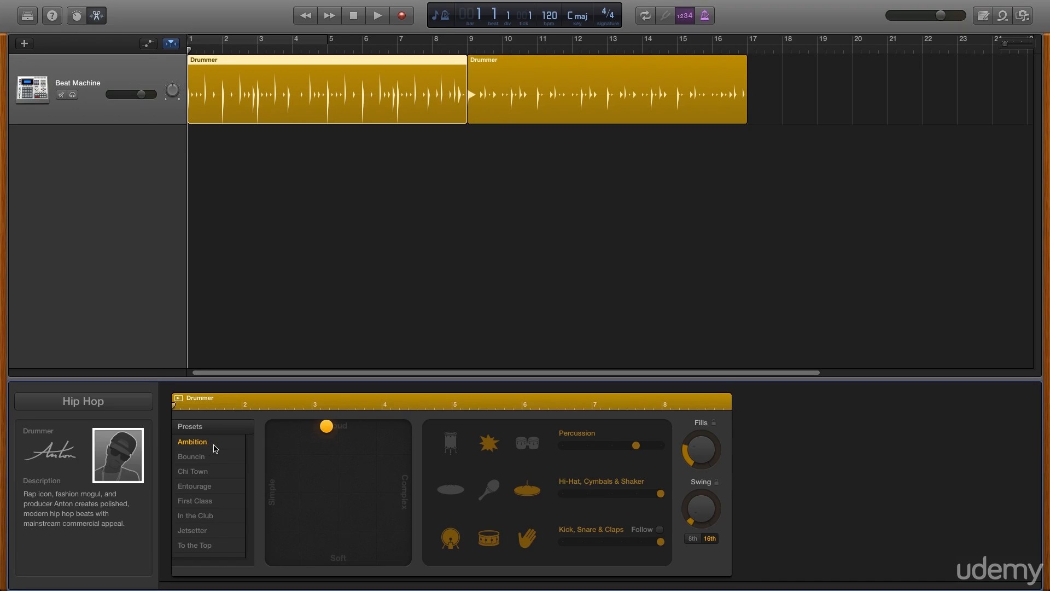
left_click(376, 17)
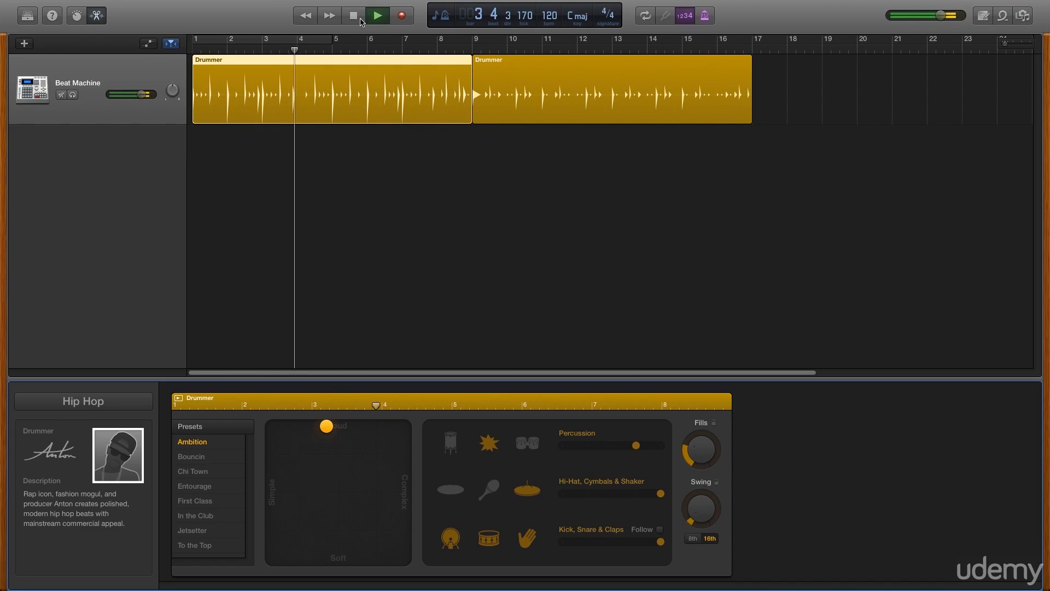
left_click(354, 17)
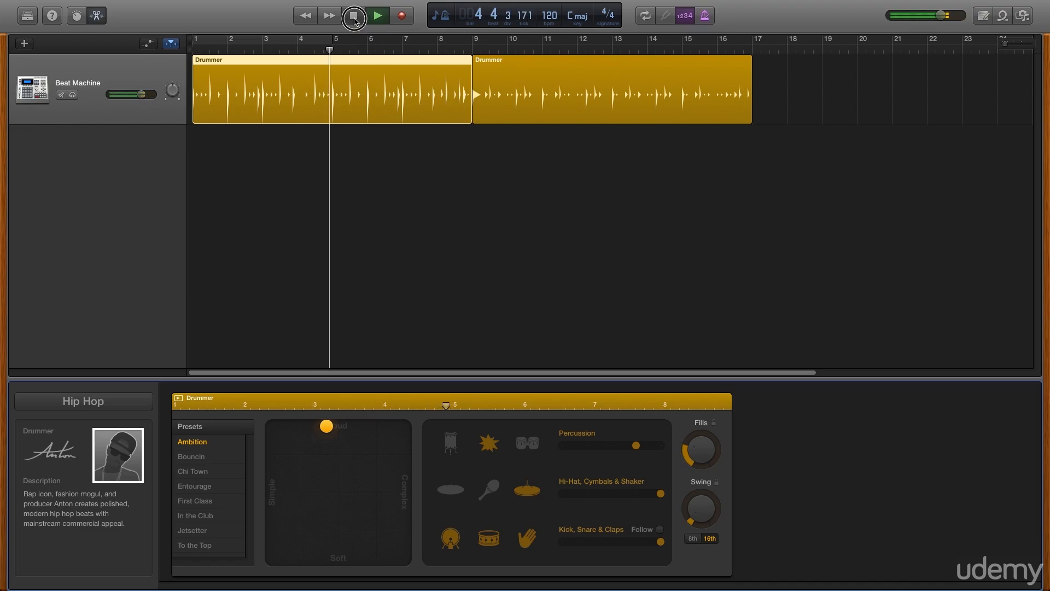
left_click(354, 16)
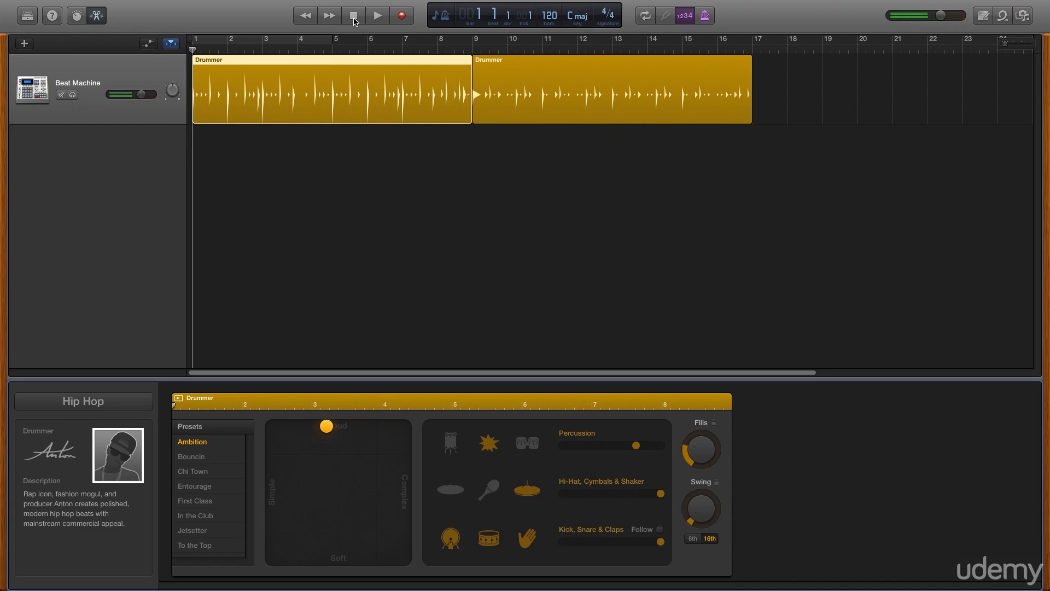
Turn on the cycle area over bars 1 to 5 and start looped playback
left_click(319, 40)
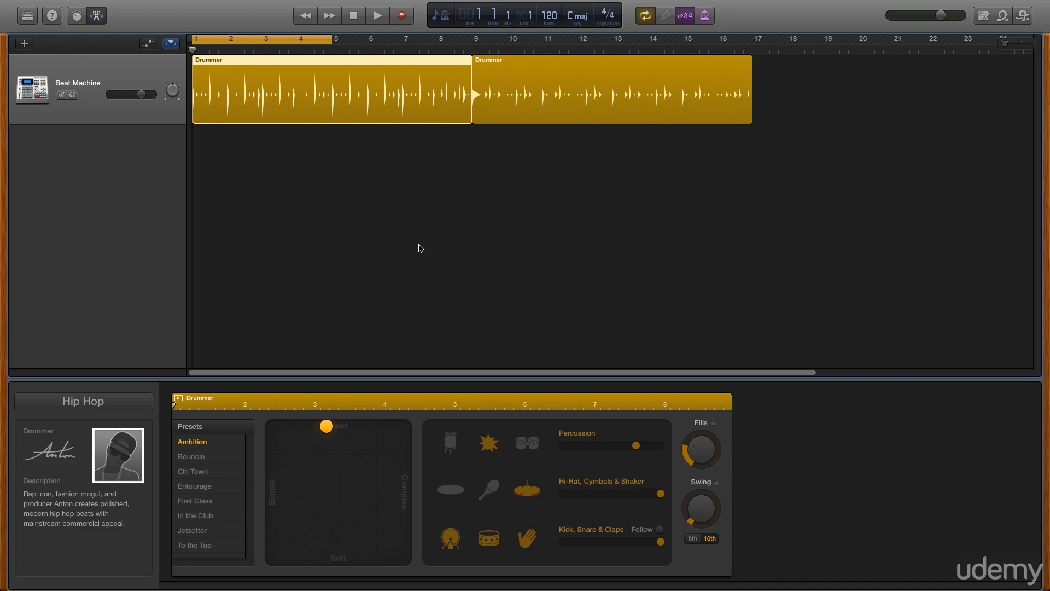
left_click(378, 20)
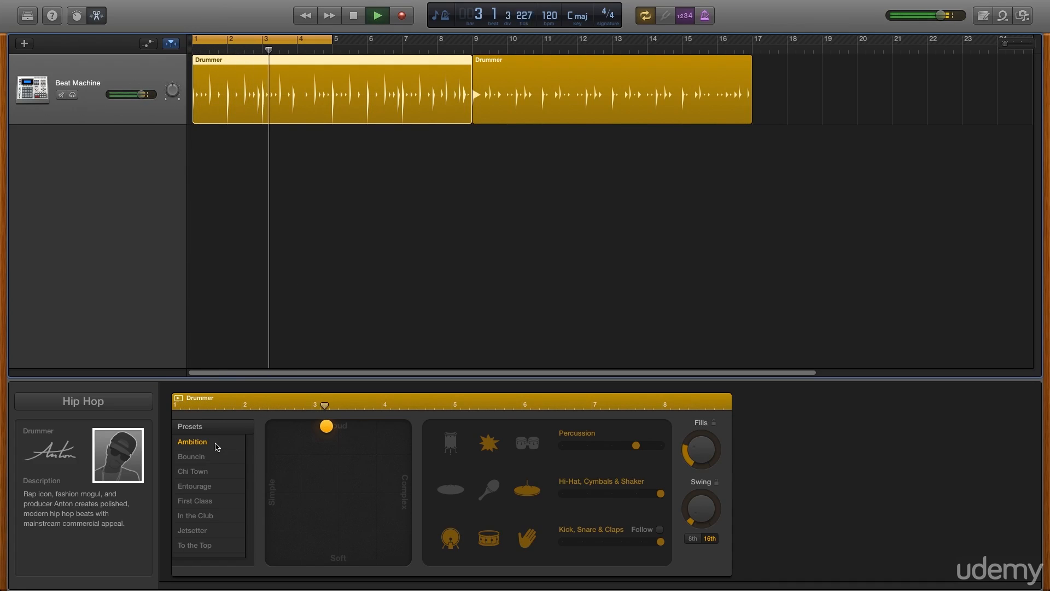
Audition the Bouncin, Chi Town, Entourage and First Class presets on the first Drummer region, ending with In the Club
left_click(190, 457)
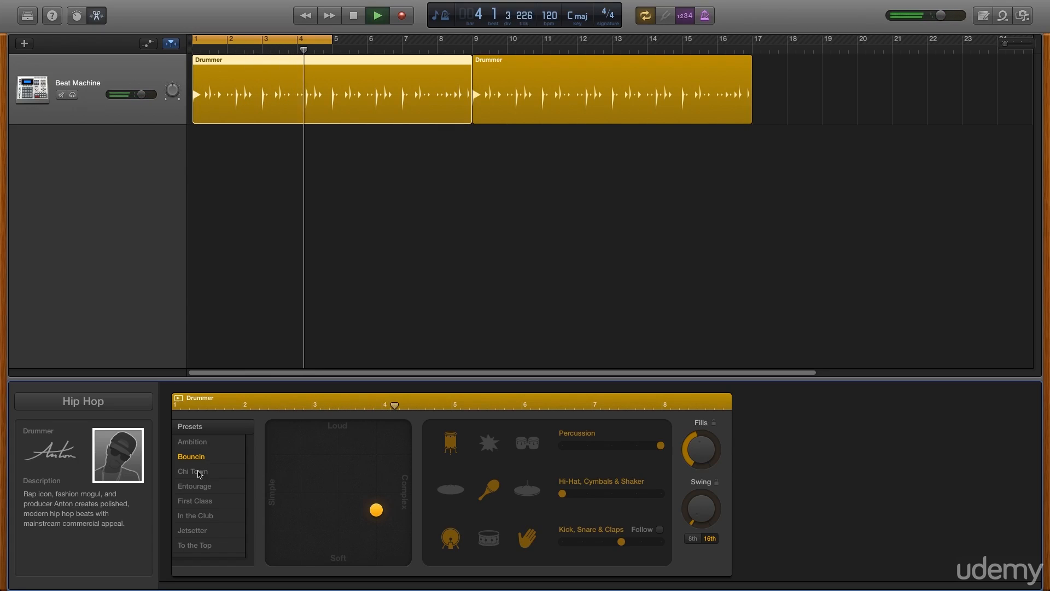
left_click(200, 474)
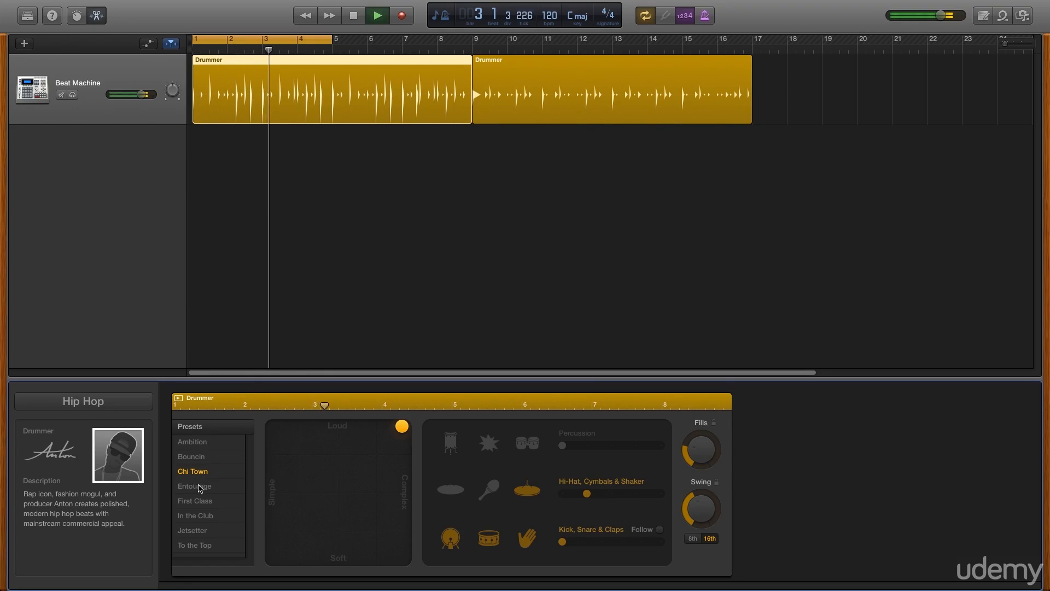
left_click(200, 489)
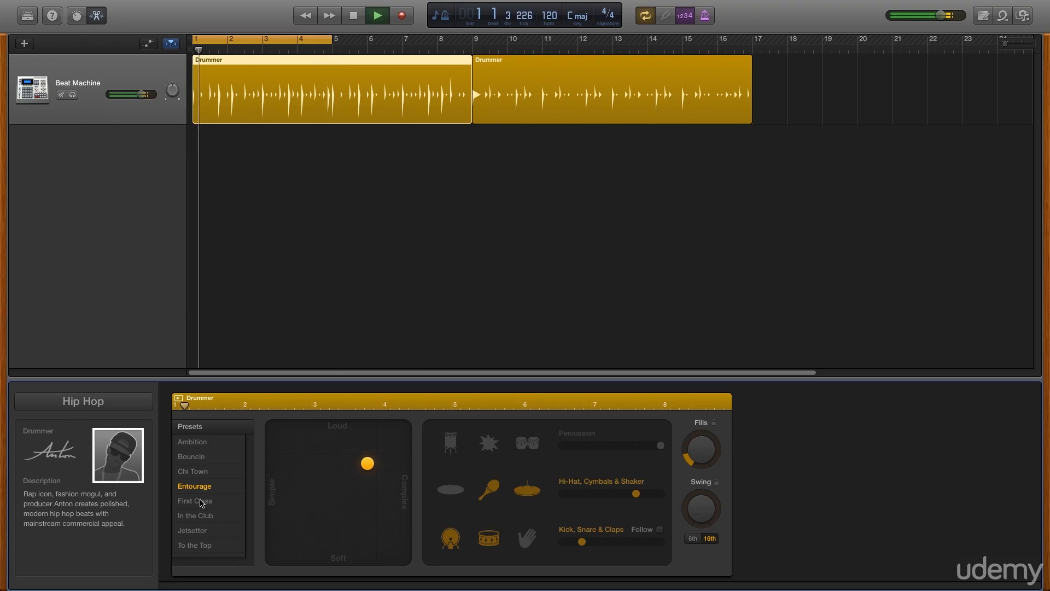
left_click(200, 501)
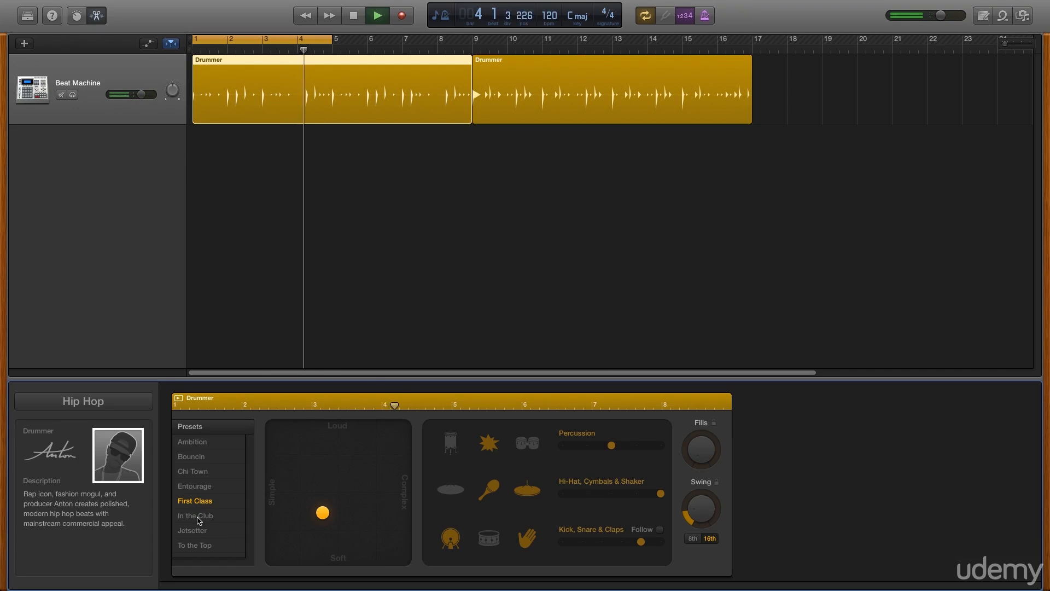
left_click(197, 520)
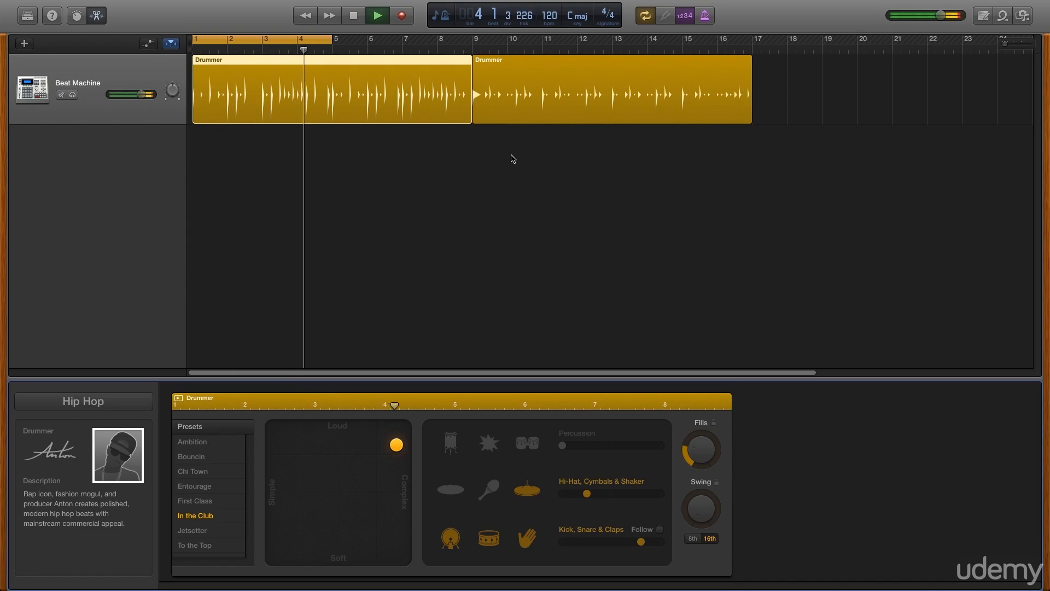
Set the project tempo to 90 and stop the looped playback
double_click(551, 17)
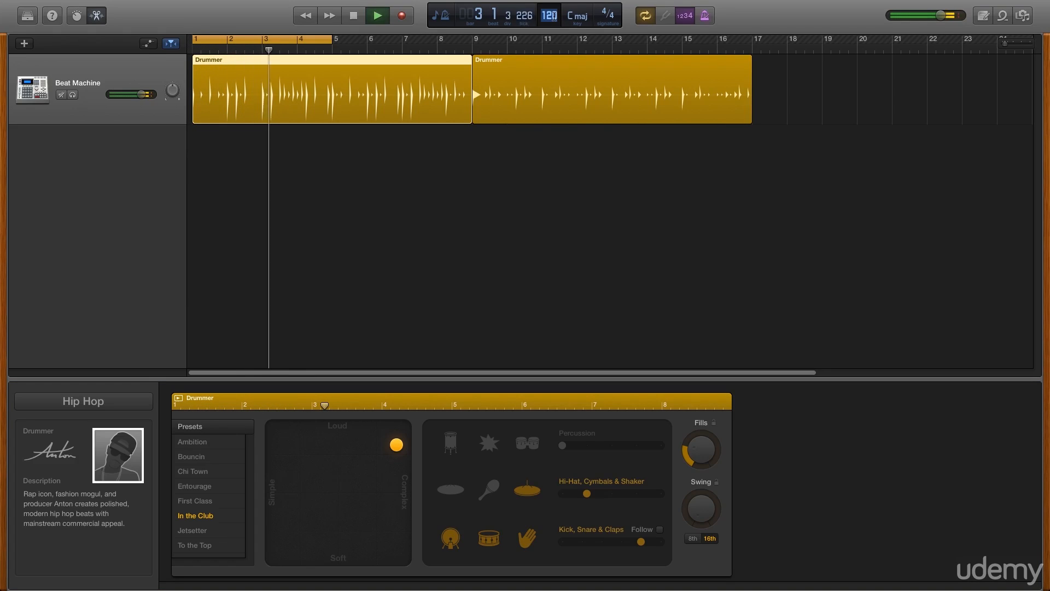
type("90")
key("Return")
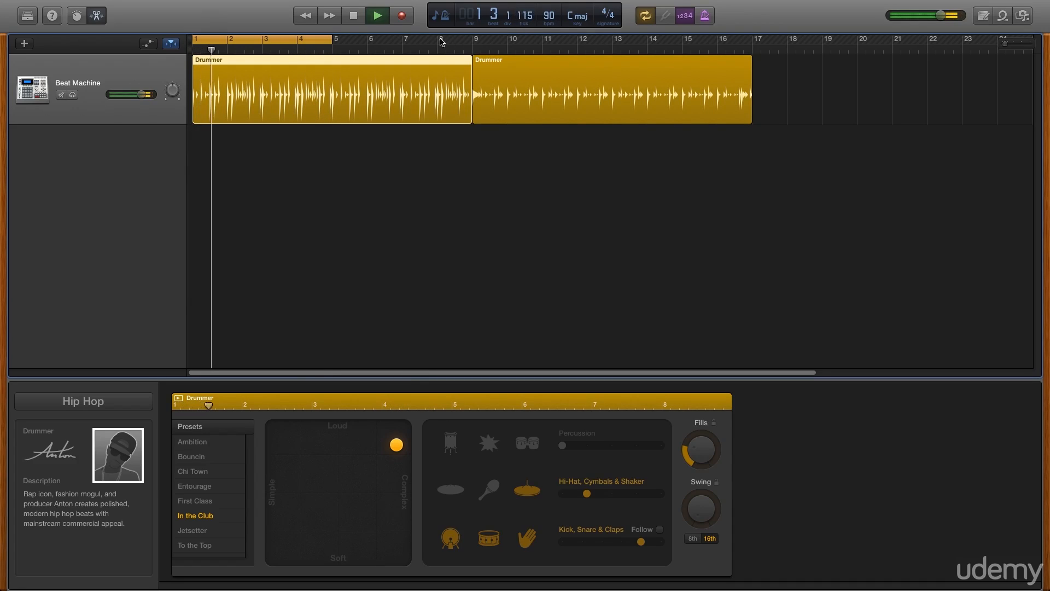
left_click(355, 21)
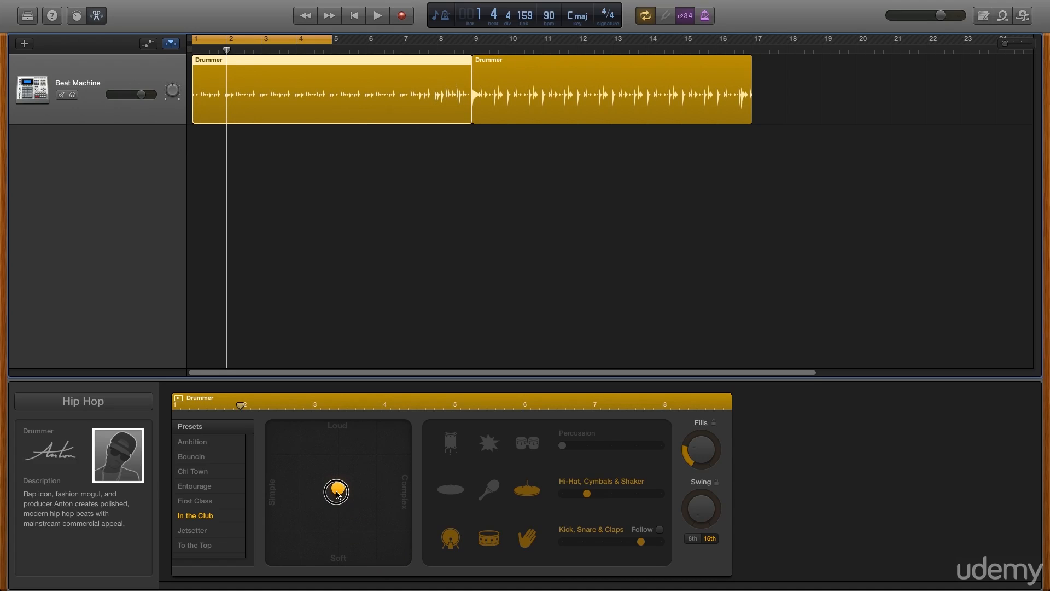
During looped playback, audition the beat puck in all four corners between Loud, Soft, Simple and Complex, and return it near the center
left_click_drag(337, 494, 338, 495)
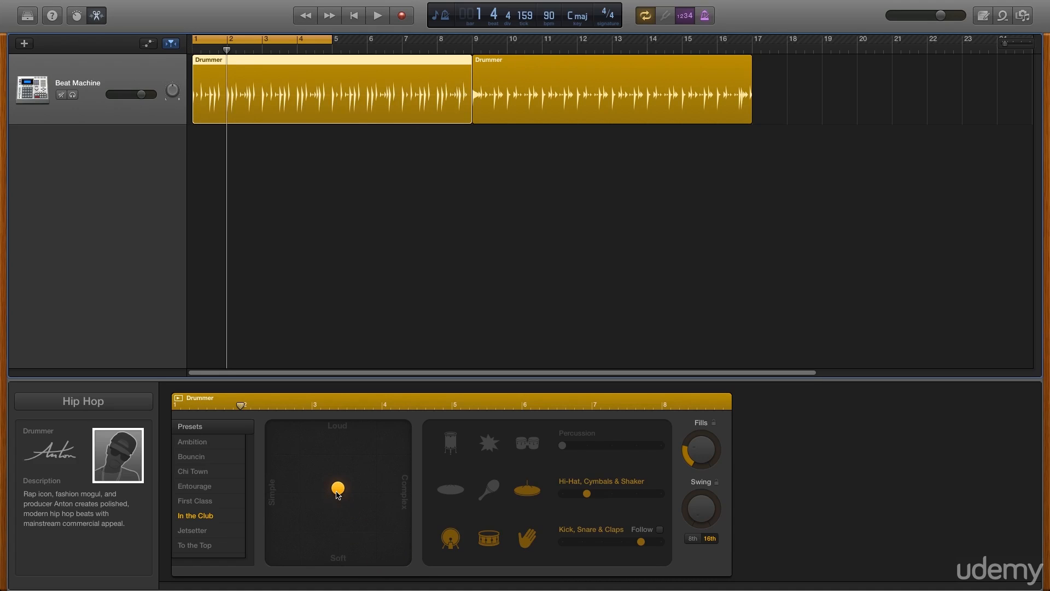
left_click(380, 16)
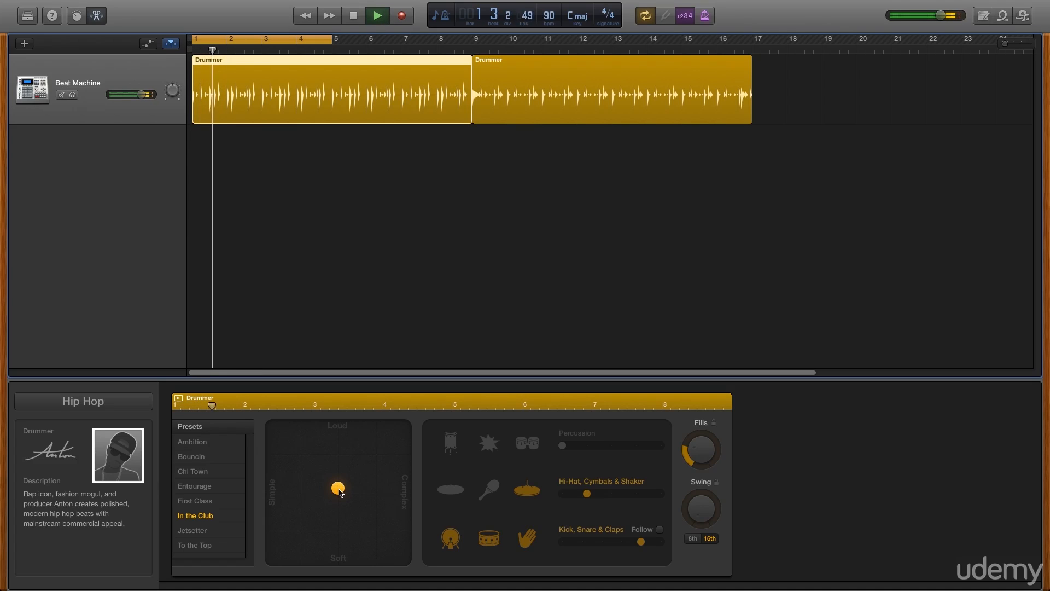
left_click_drag(339, 492, 252, 415)
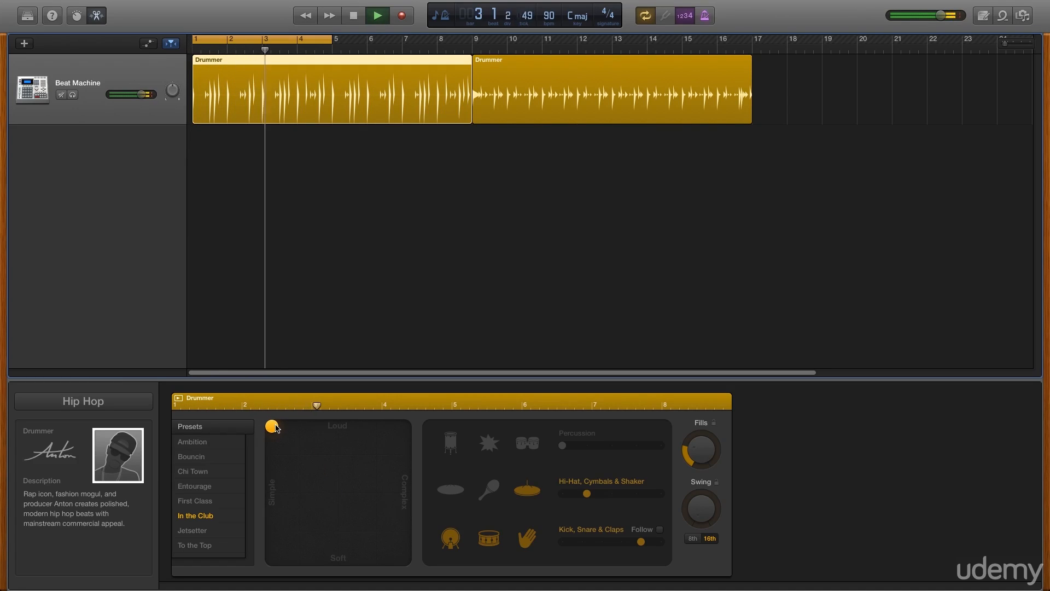
left_click_drag(277, 427, 406, 424)
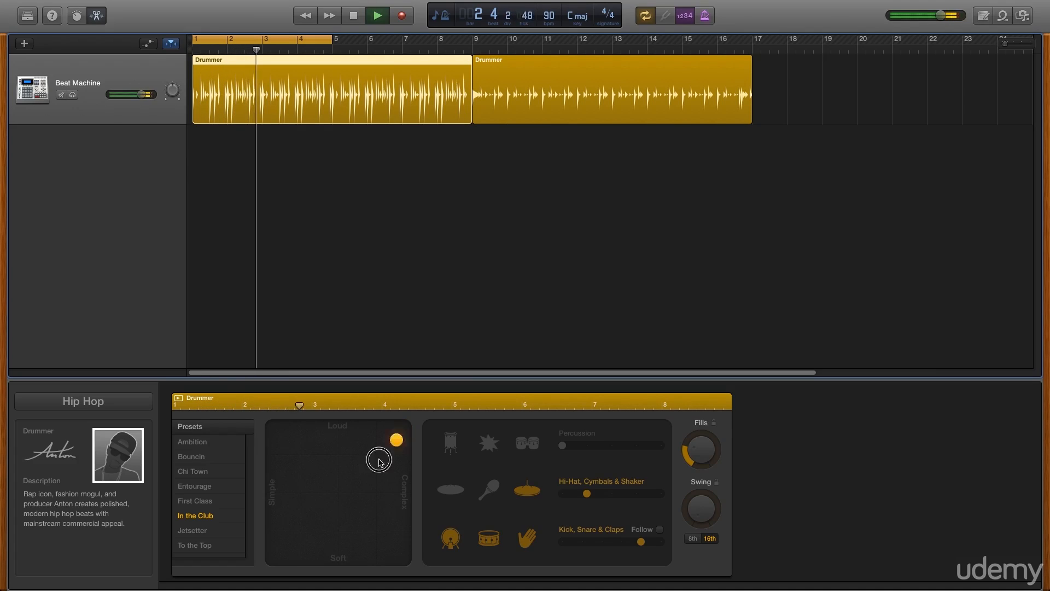
left_click_drag(404, 426, 272, 558)
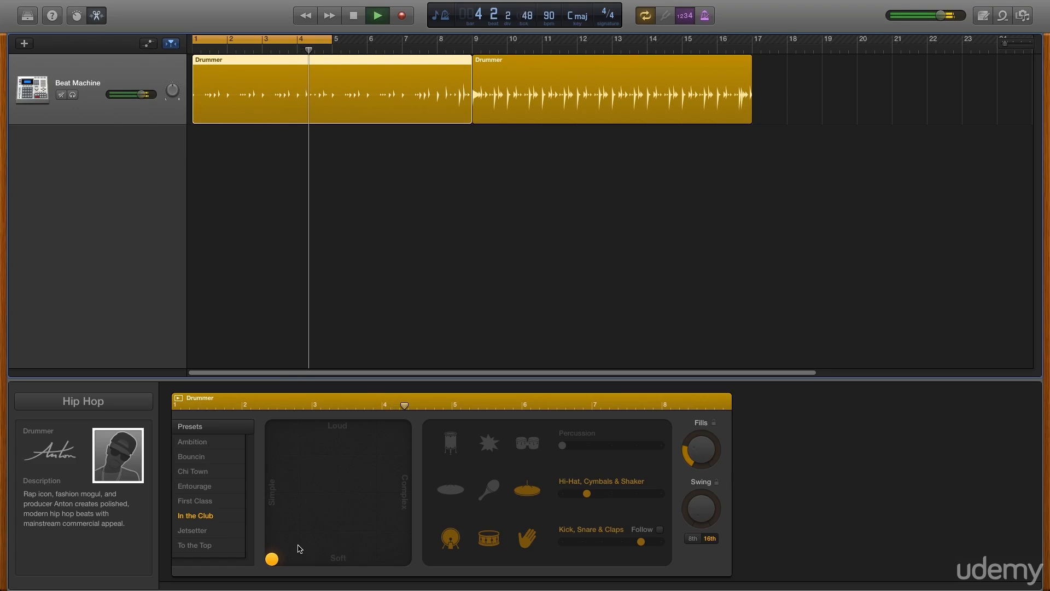
left_click_drag(273, 561, 407, 572)
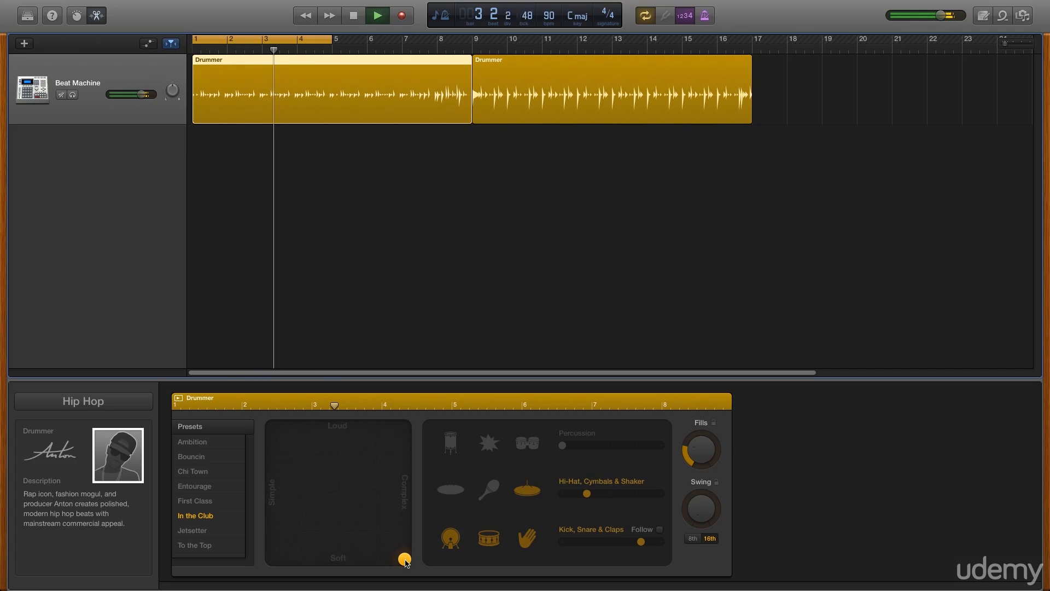
left_click_drag(404, 559, 337, 491)
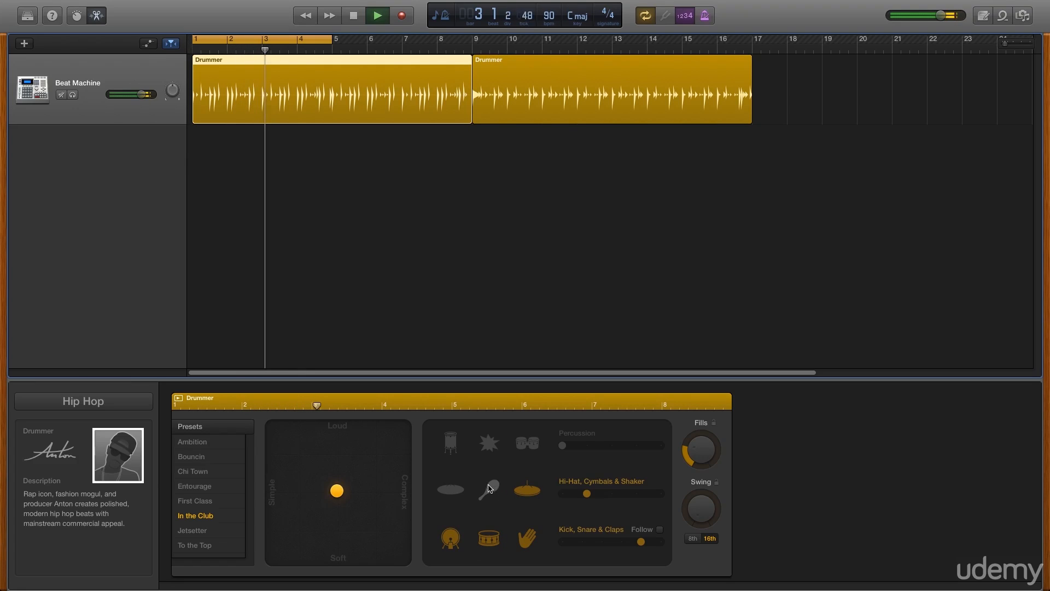
Turn on all three percussion sounds, the cymbal and the shaker, and shift the beat puck slightly toward Complex
left_click(489, 443)
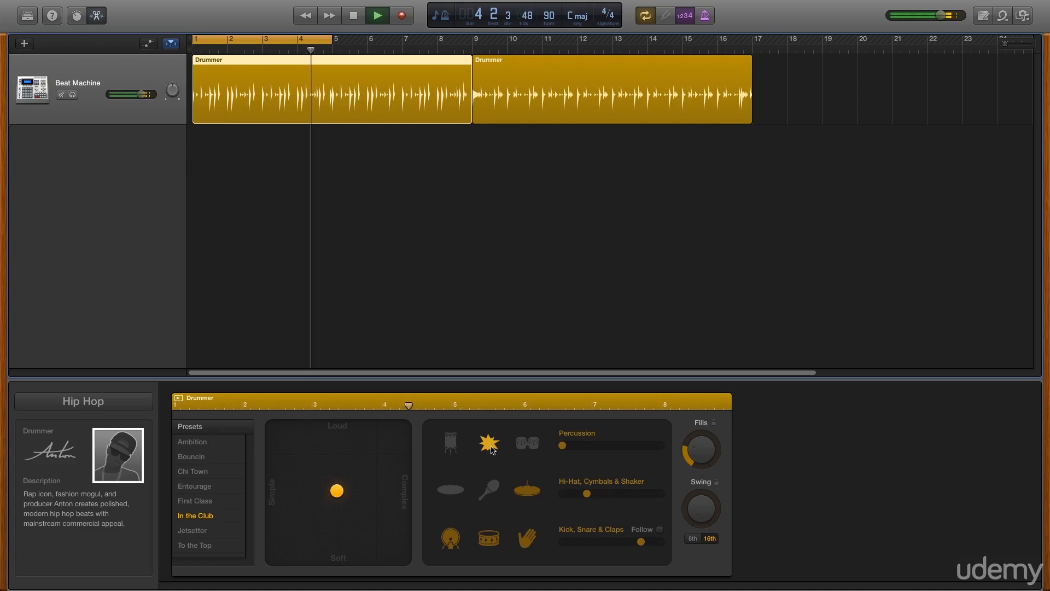
left_click(450, 442)
left_click(527, 442)
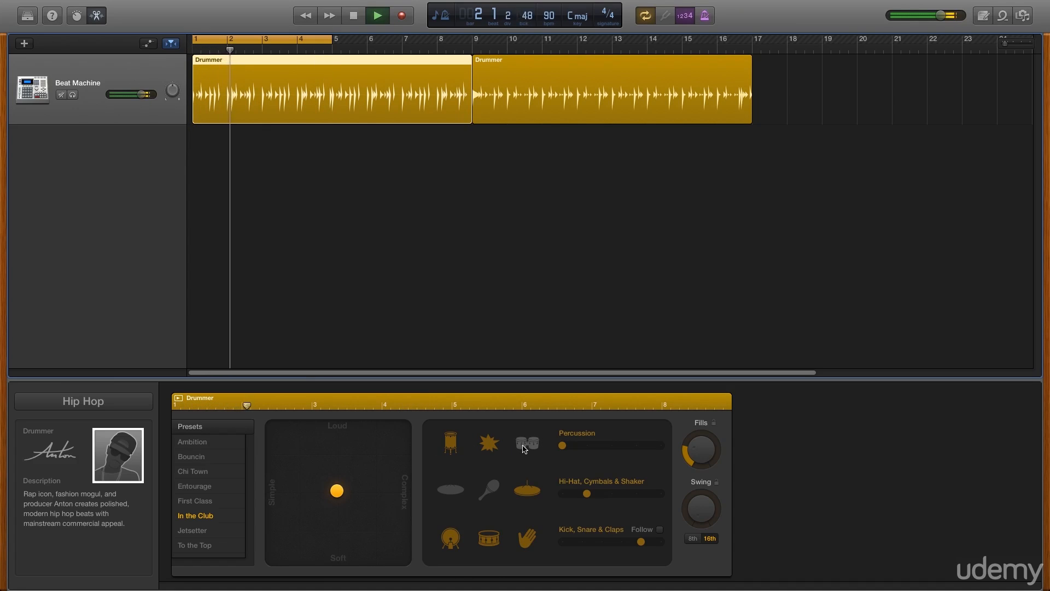
left_click_drag(337, 491, 366, 491)
left_click(444, 492)
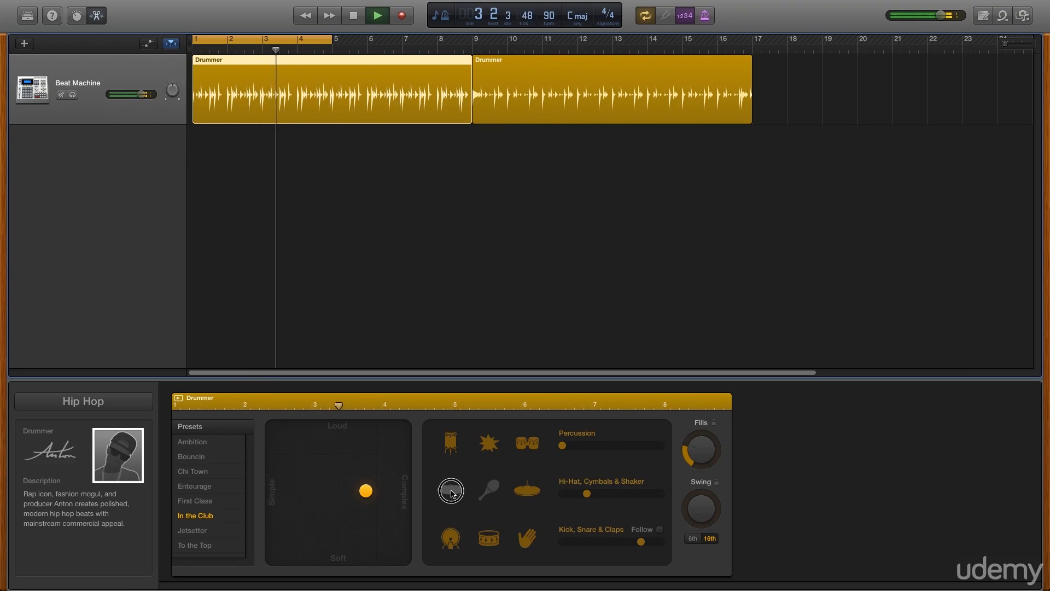
left_click(494, 492)
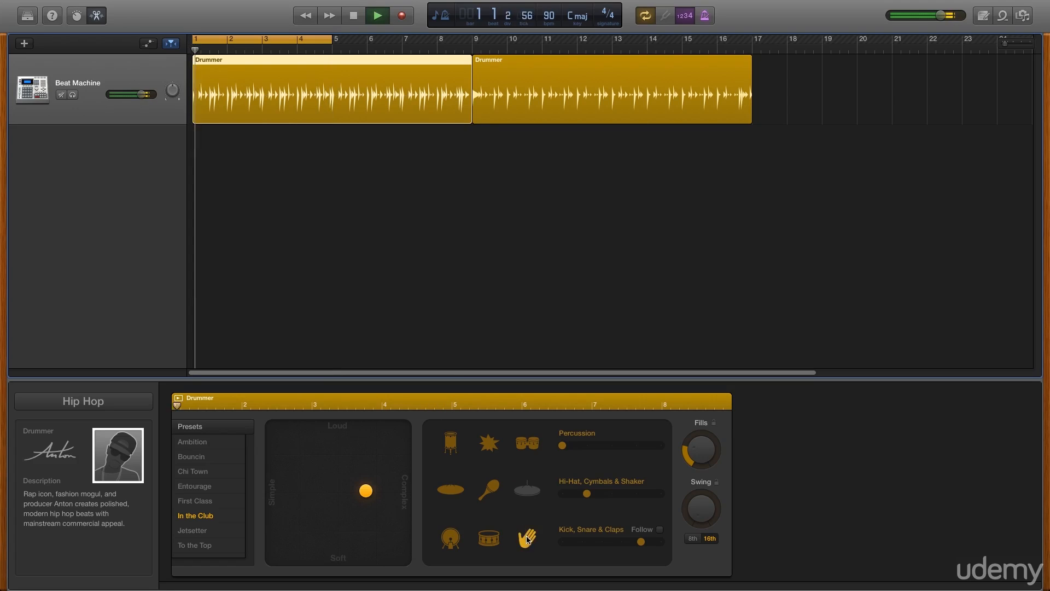
Silence the burst-shaped percussion sound, the kick, snare and claps, and the cymbal
left_click(490, 444)
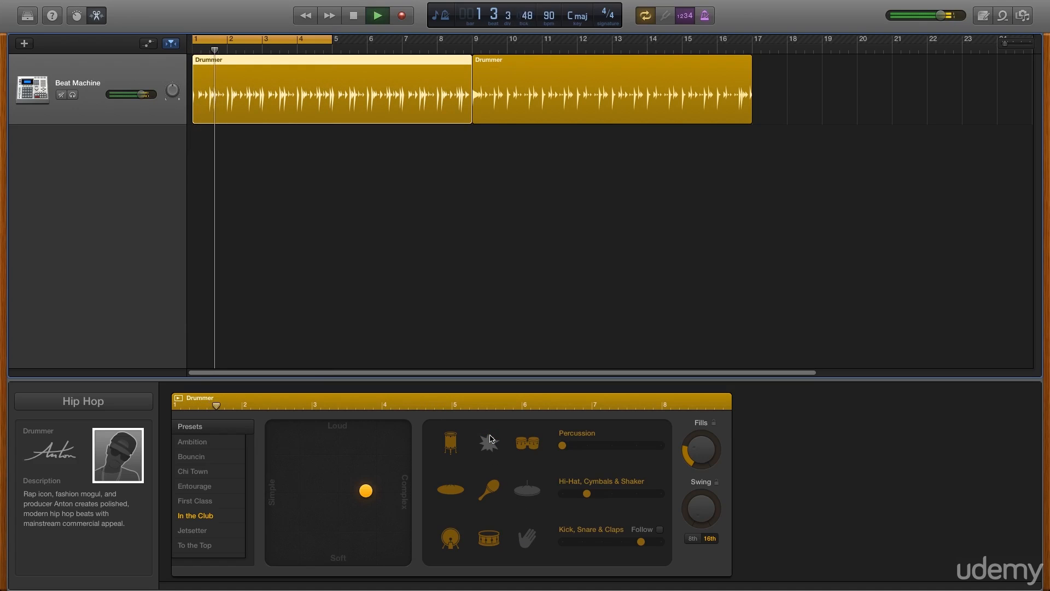
left_click(451, 541)
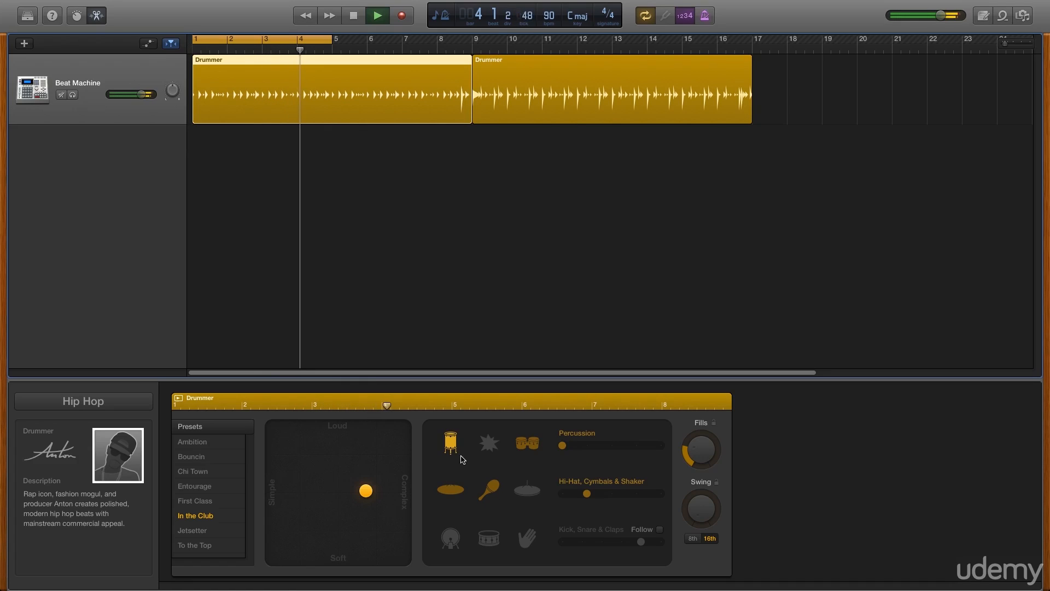
left_click(450, 488)
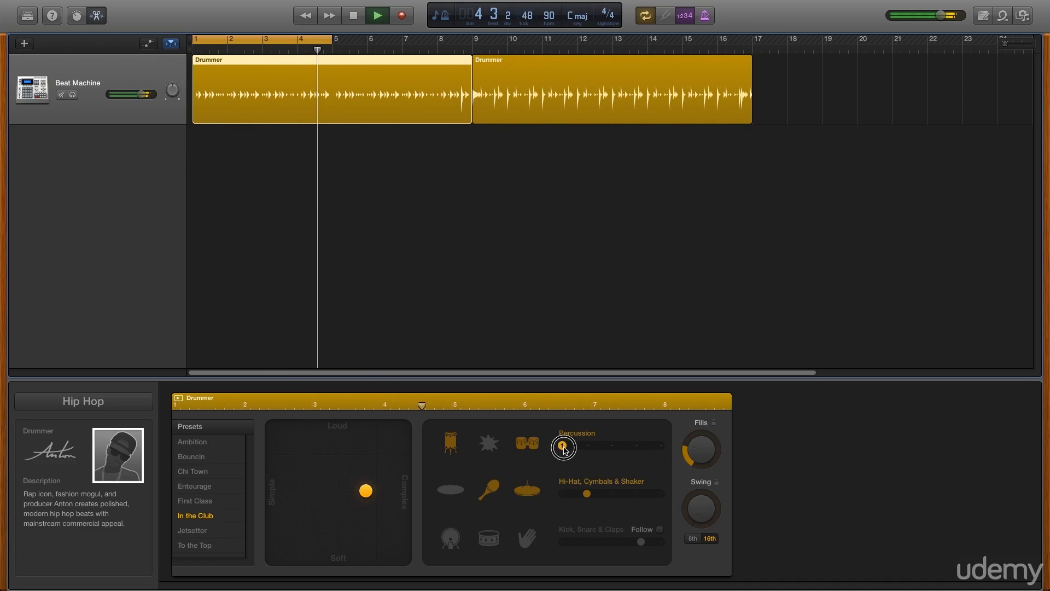
Silence the hi-hat and shaker, and audition the Percussion pattern at variation 4 and the maximum, ending at variation 1
left_click_drag(567, 449, 637, 448)
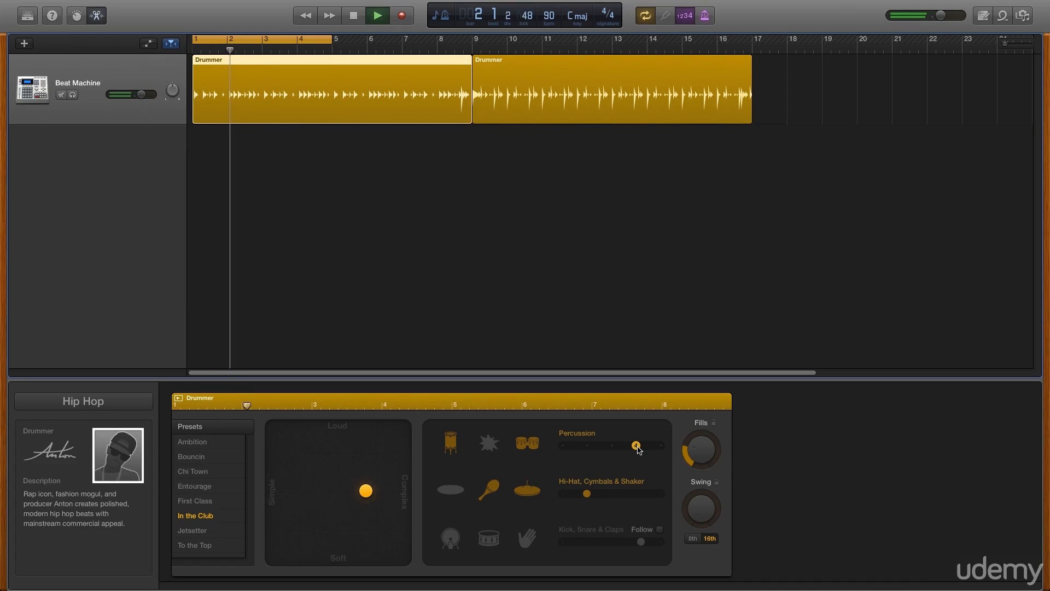
left_click(521, 498)
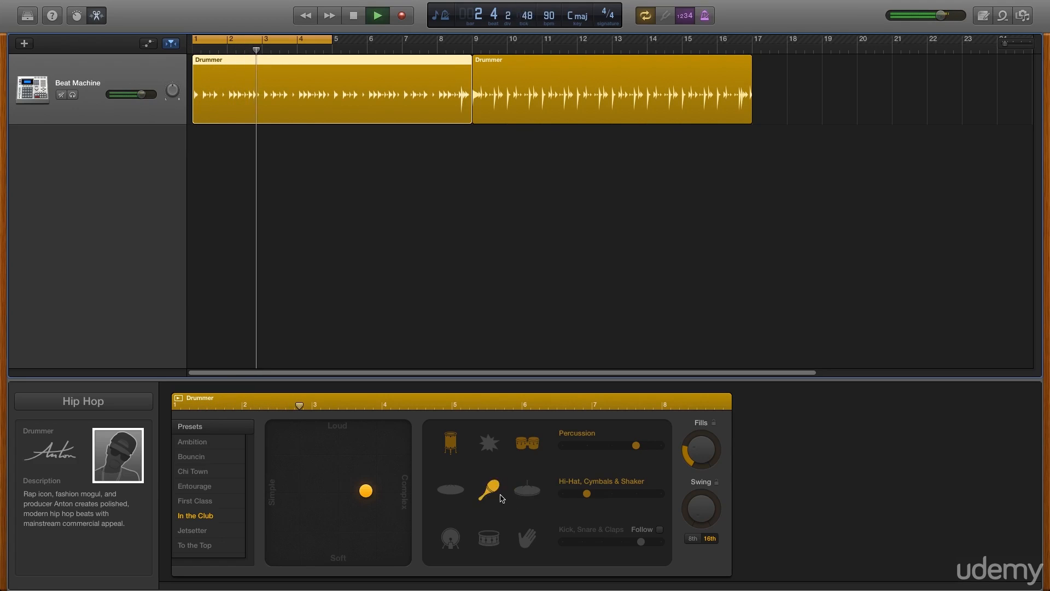
left_click(500, 495)
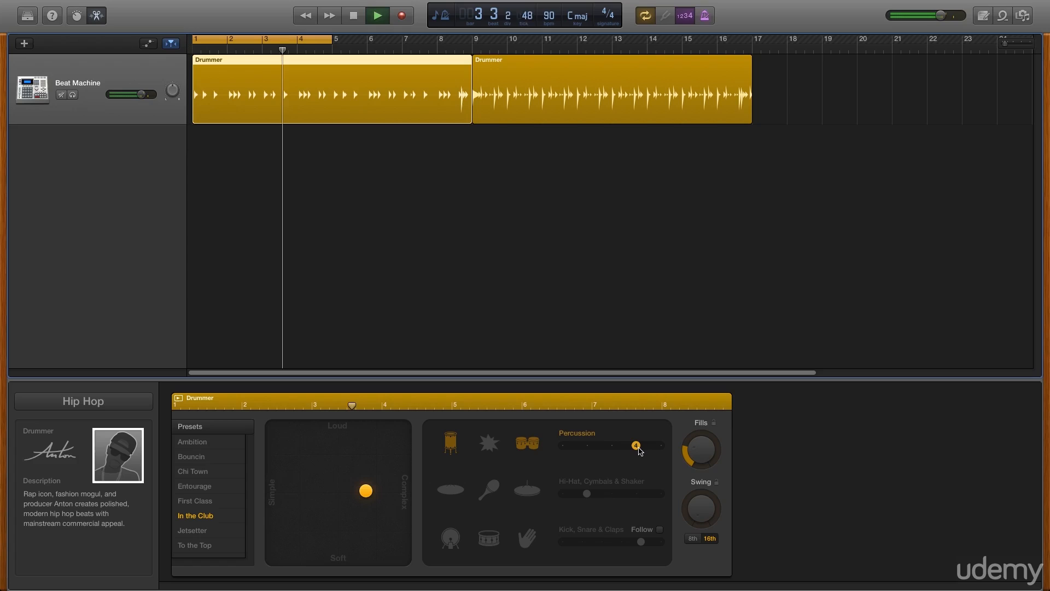
left_click_drag(636, 445, 660, 446)
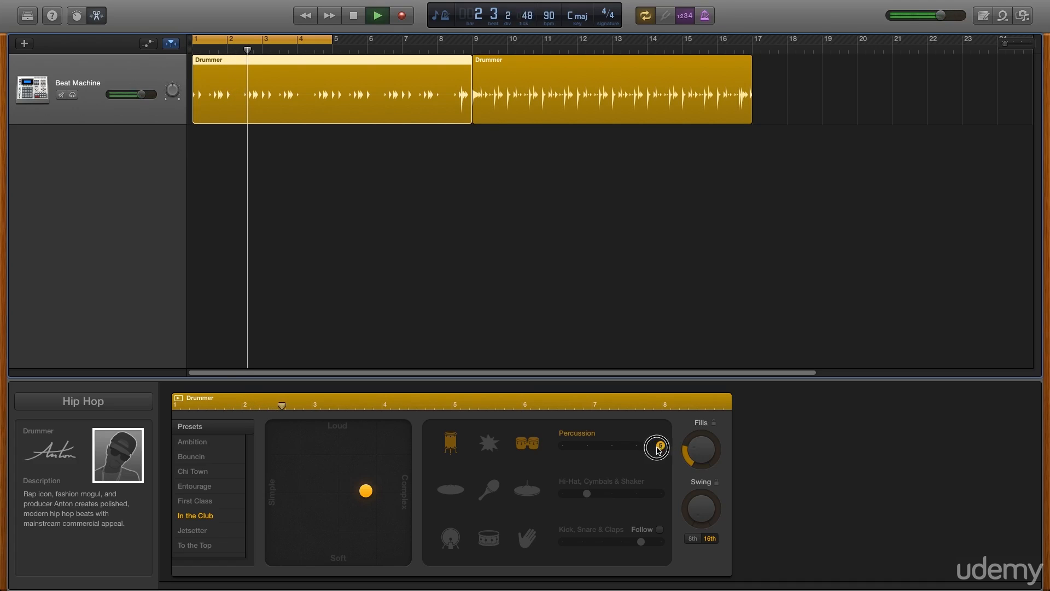
left_click_drag(661, 445, 555, 452)
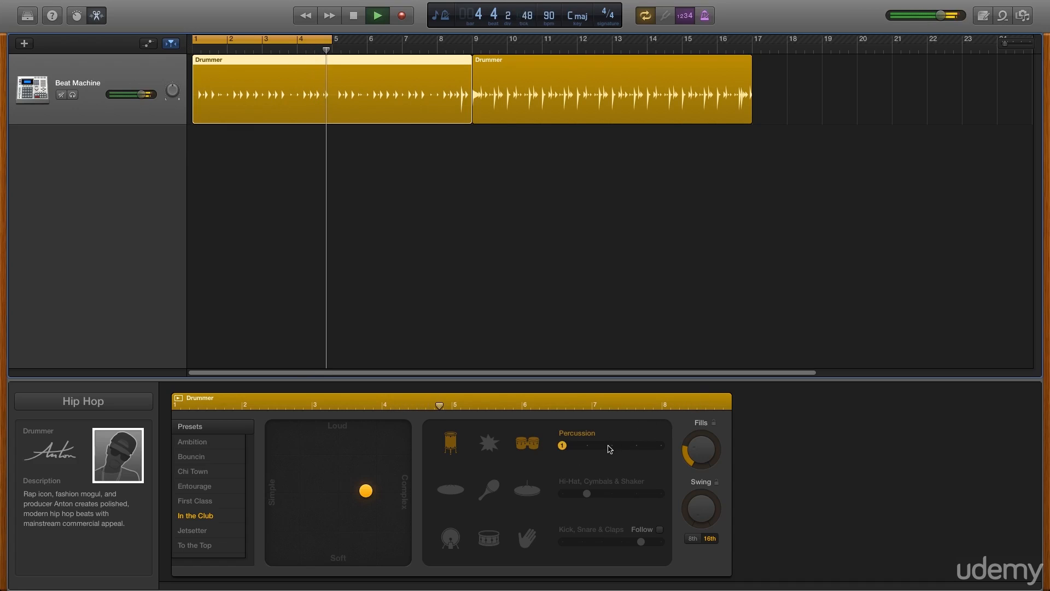
Bring the cymbal, shaker, hi-hat, kick, snare and claps back into the beat
left_click(463, 488)
left_click(523, 495)
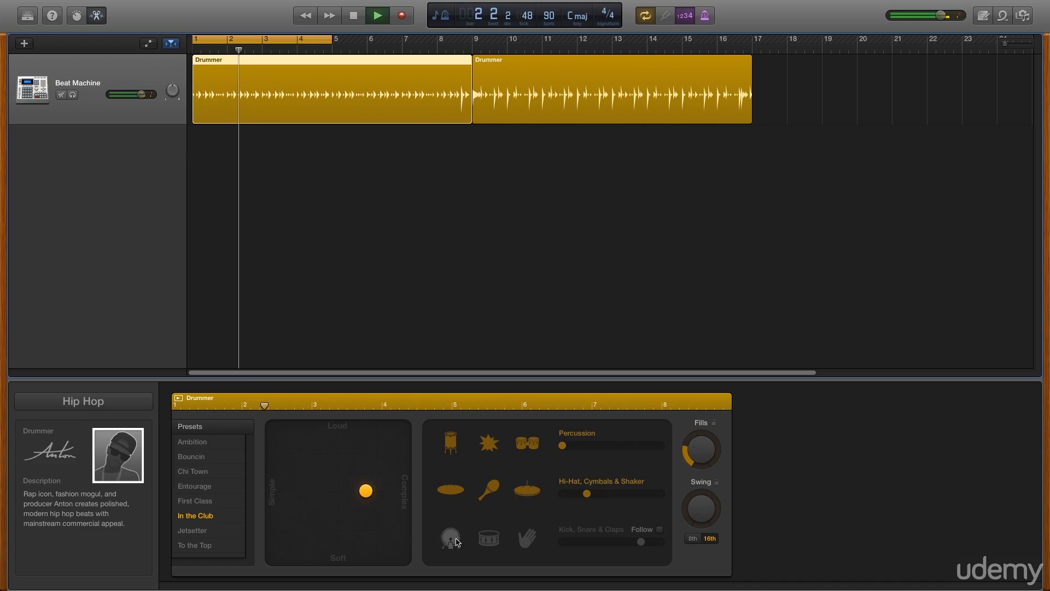
left_click(457, 542)
left_click(490, 542)
left_click(524, 541)
Lower the Kick, Snare & Claps variation, raise the Hi-Hat, Cymbals & Shaker variation, turn Fills down to zero and stop playback
left_click_drag(640, 541, 599, 548)
left_click_drag(586, 493, 636, 495)
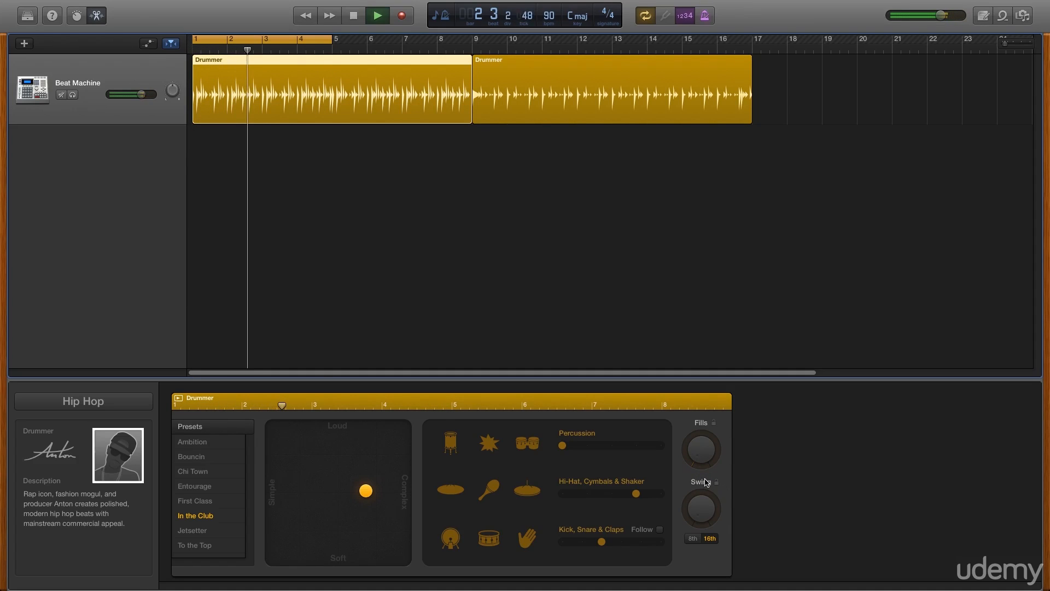
left_click(354, 19)
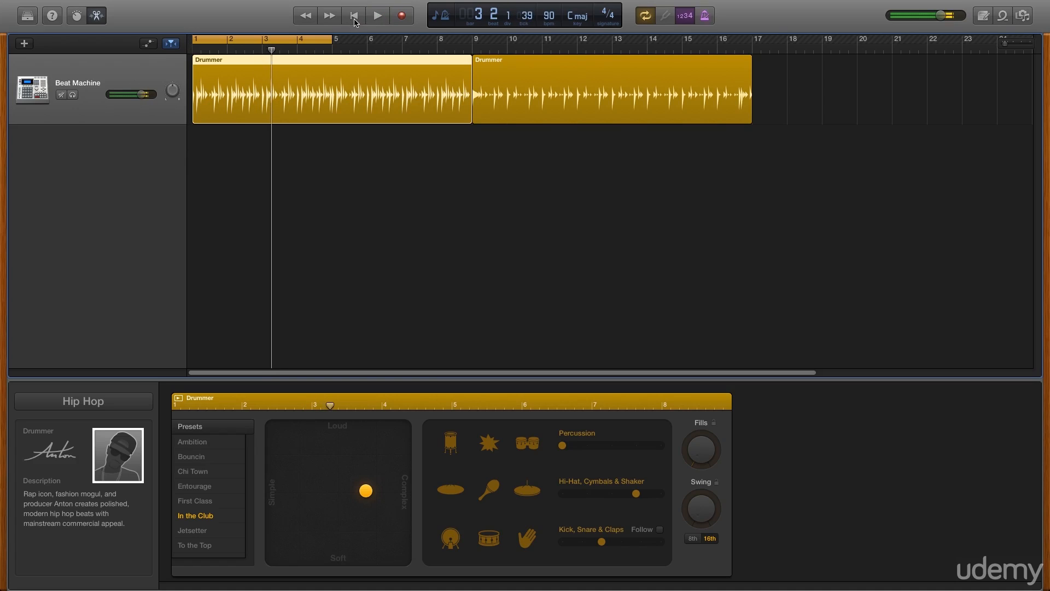
Switch the genre to Rock with Logan as the track's drummer, and play the new beat from the start
left_click(84, 406)
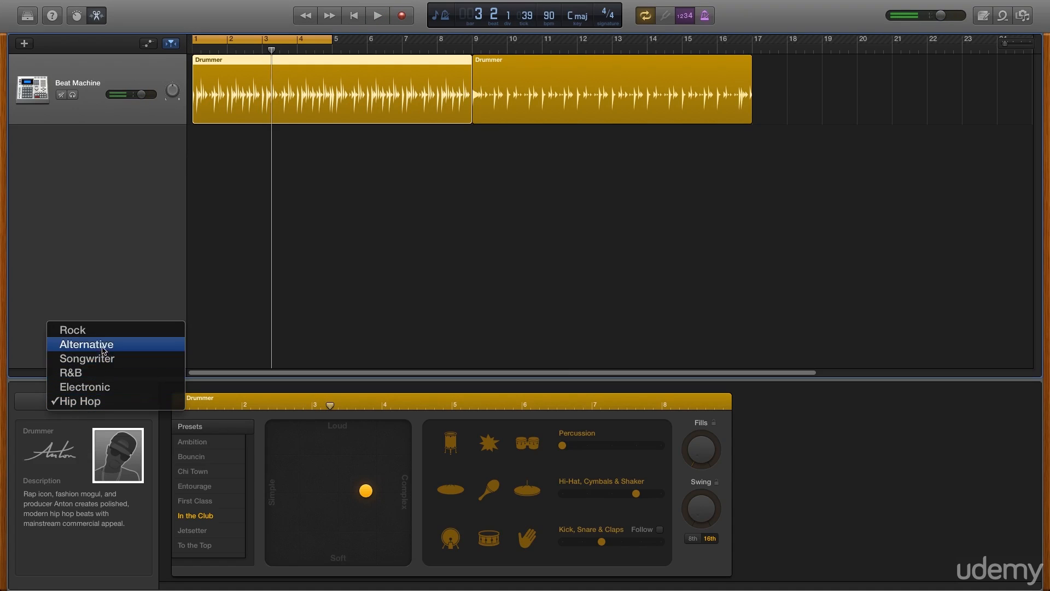
left_click(98, 329)
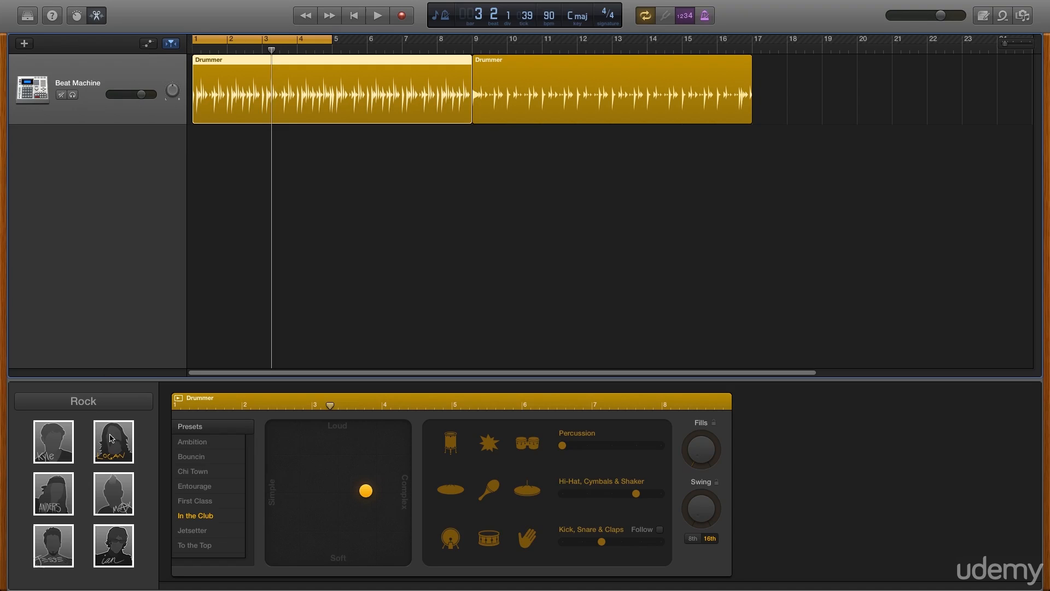
left_click(111, 439)
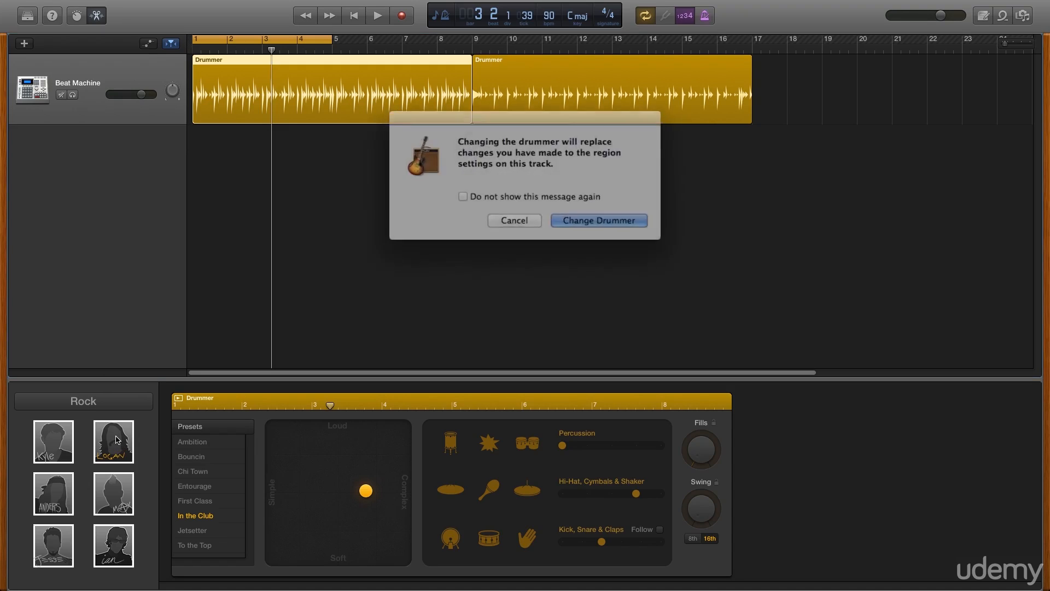
left_click(576, 214)
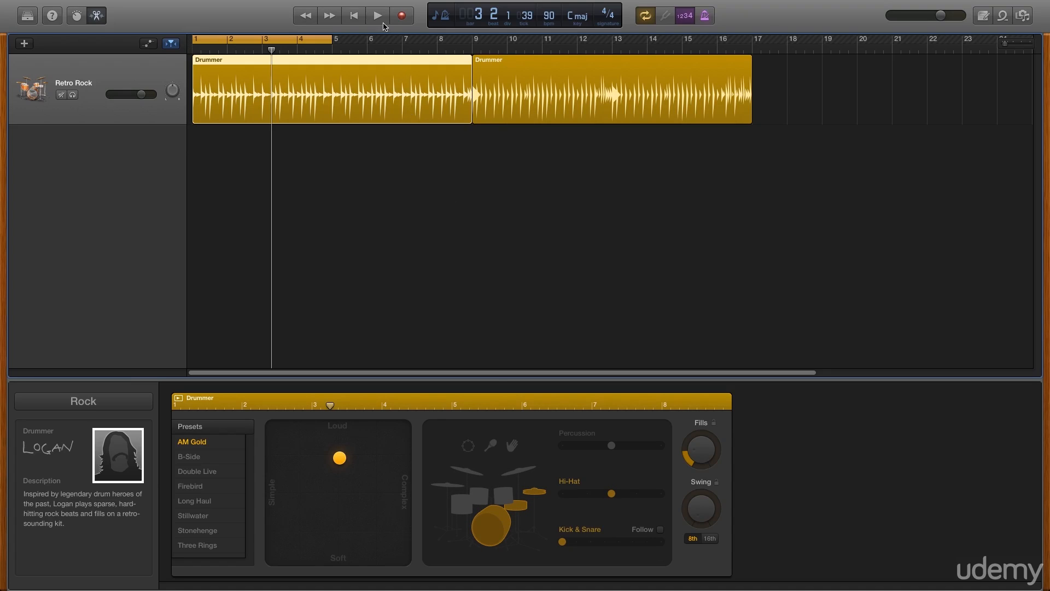
left_click(355, 16)
key("space")
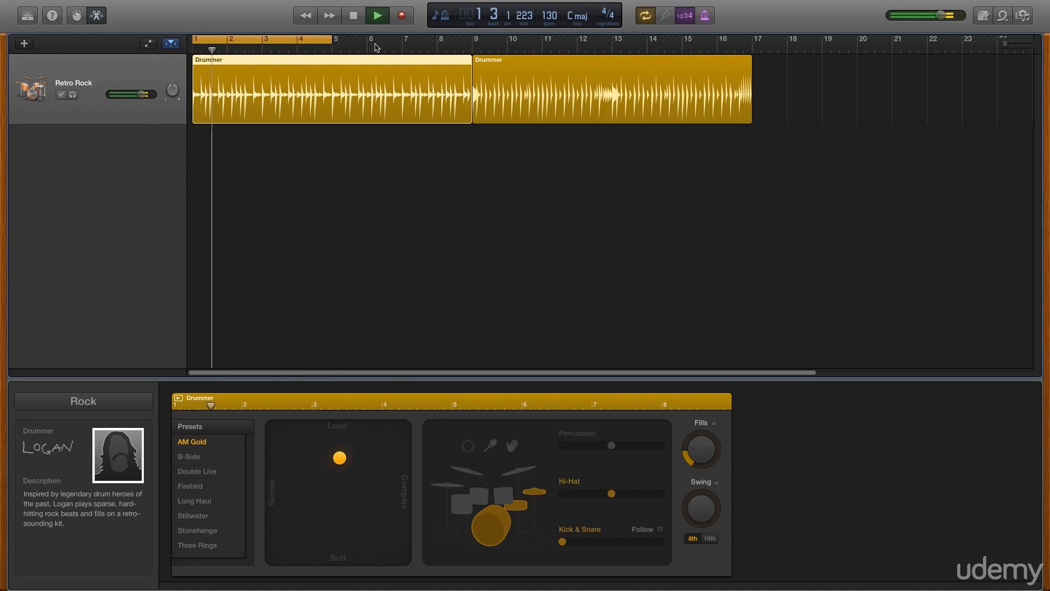
Extend the cycle region's end to bar 9 and turn Fills down to zero
left_click_drag(332, 43, 469, 44)
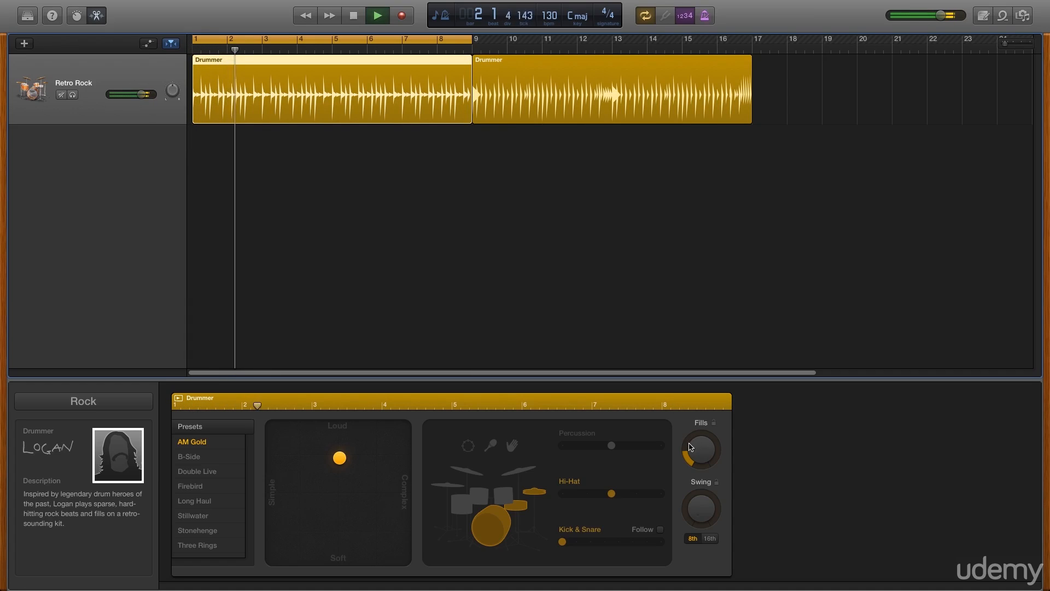
left_click_drag(688, 452, 724, 278)
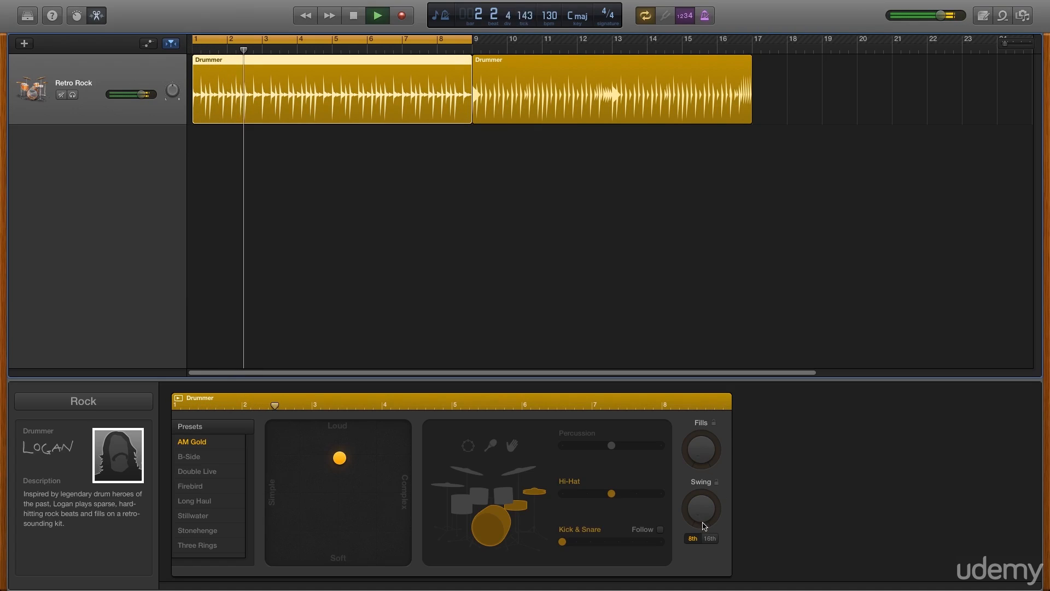
Audition Swing at its maximum and lower amounts, switch it from 8th to 16th, and turn both Swing and Fills up fully
left_click_drag(700, 517, 757, 457)
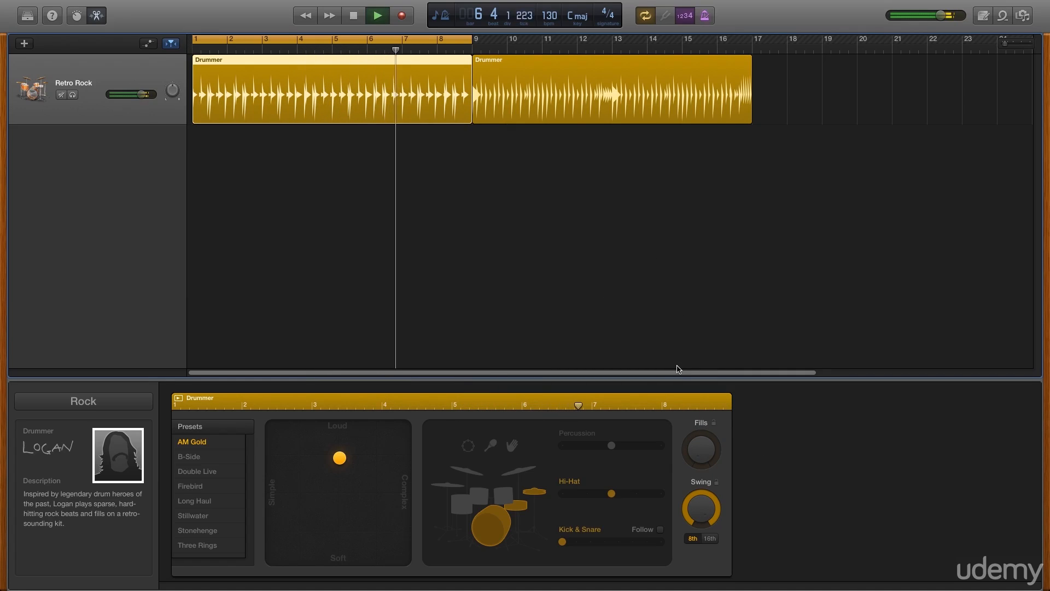
left_click_drag(698, 494, 693, 547)
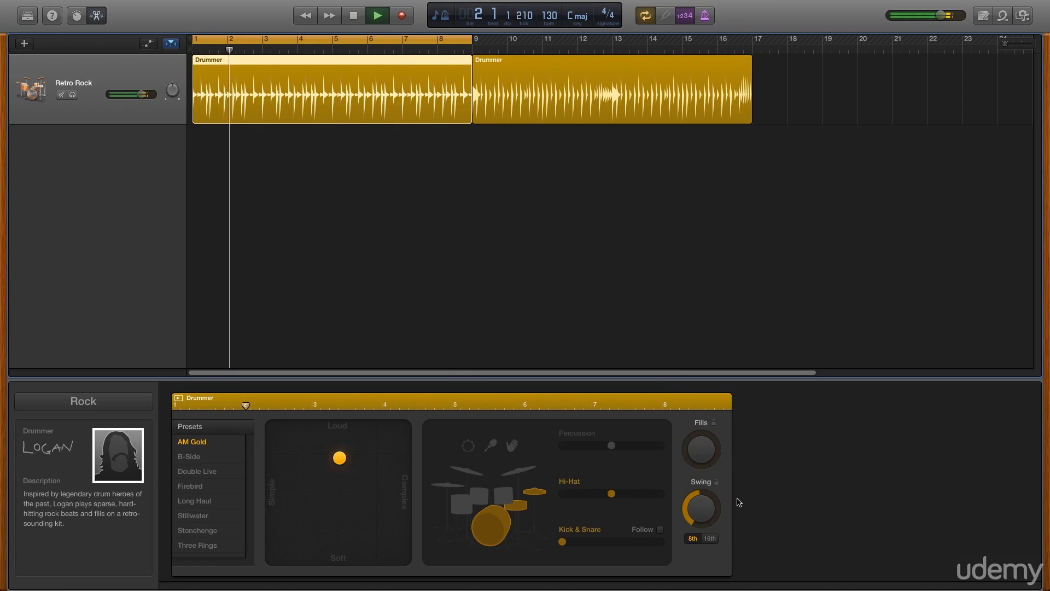
left_click(710, 539)
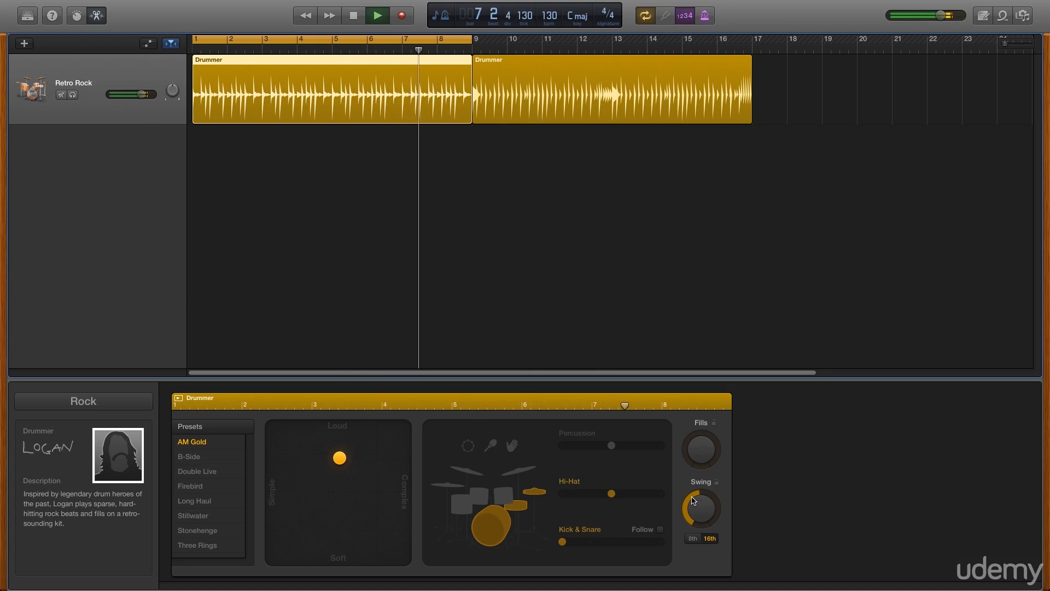
left_click_drag(691, 500, 690, 535)
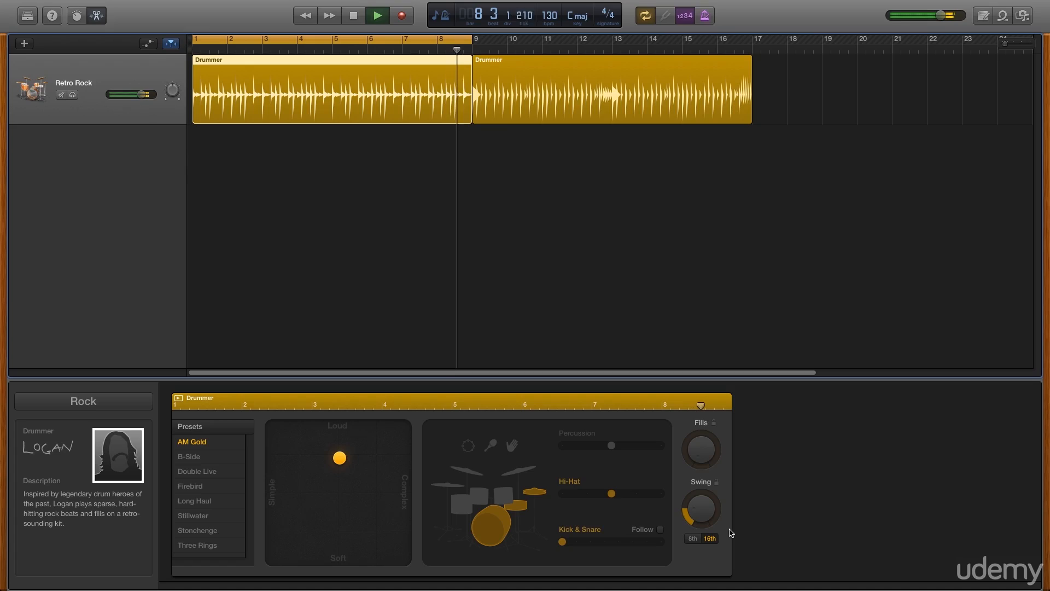
left_click_drag(688, 516, 750, 365)
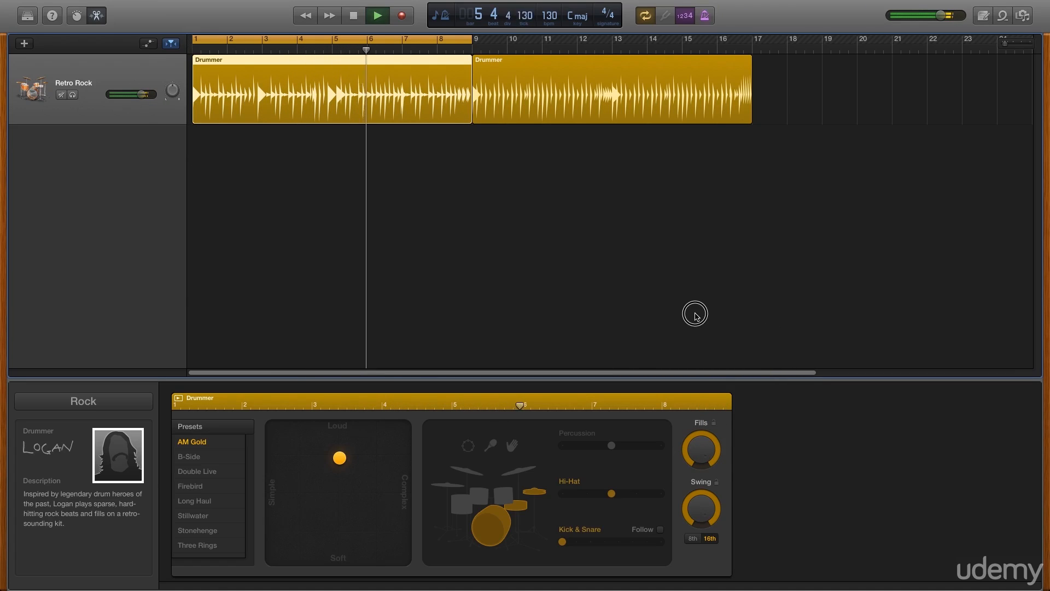
Try the shaker, replace it with the tambourine, and swap the hi-hat for Cymbals at variation 2
left_click(491, 446)
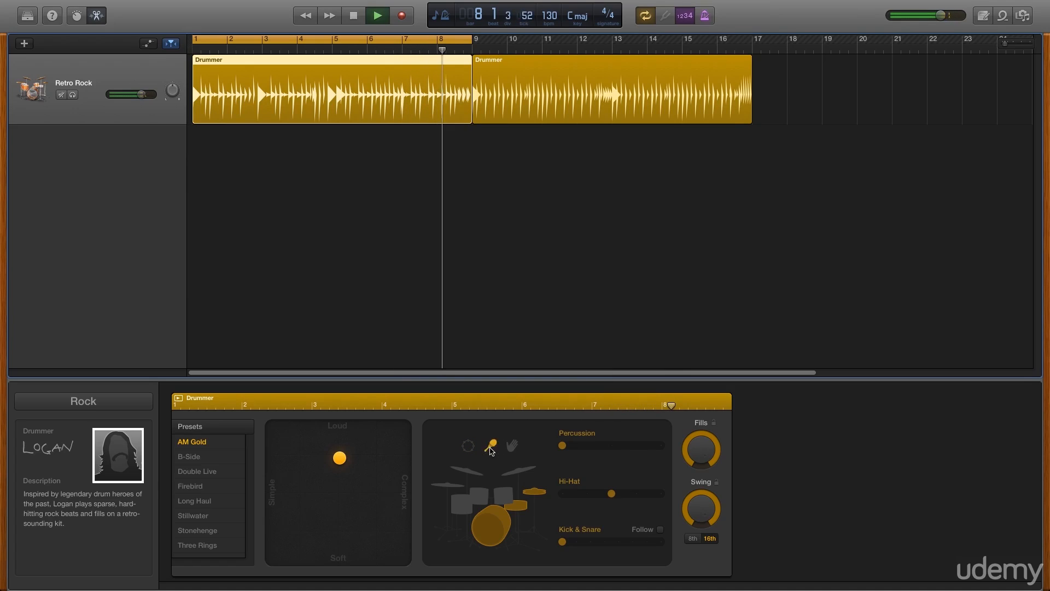
left_click(469, 446)
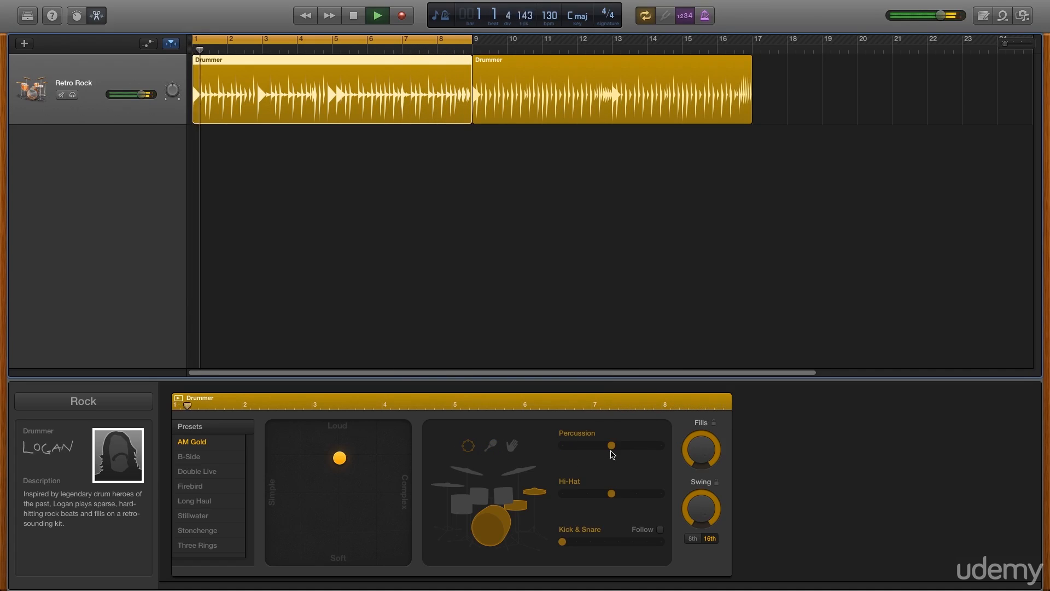
left_click(517, 469)
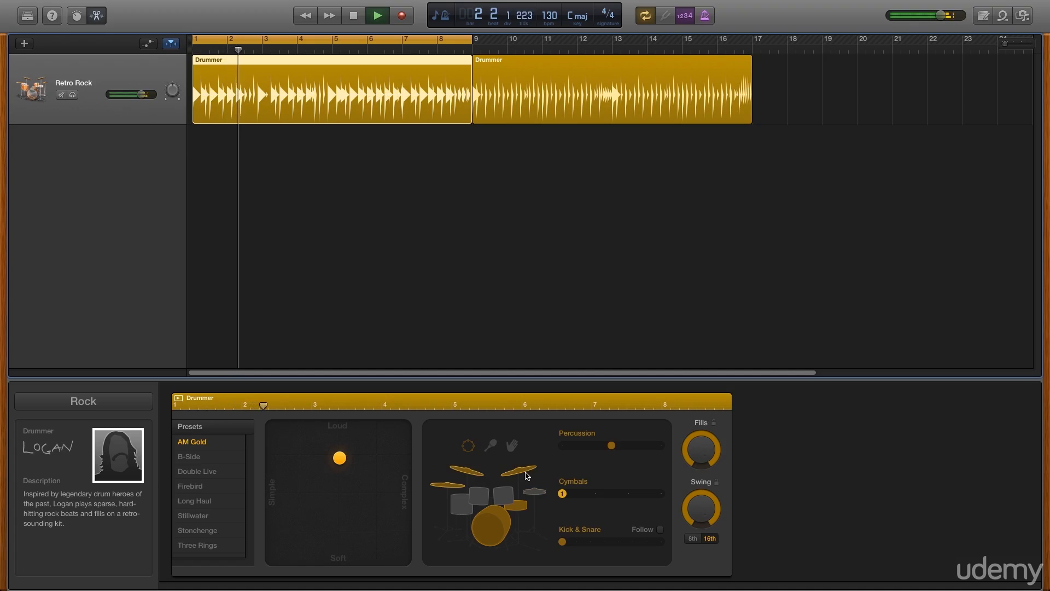
left_click_drag(563, 494, 595, 494)
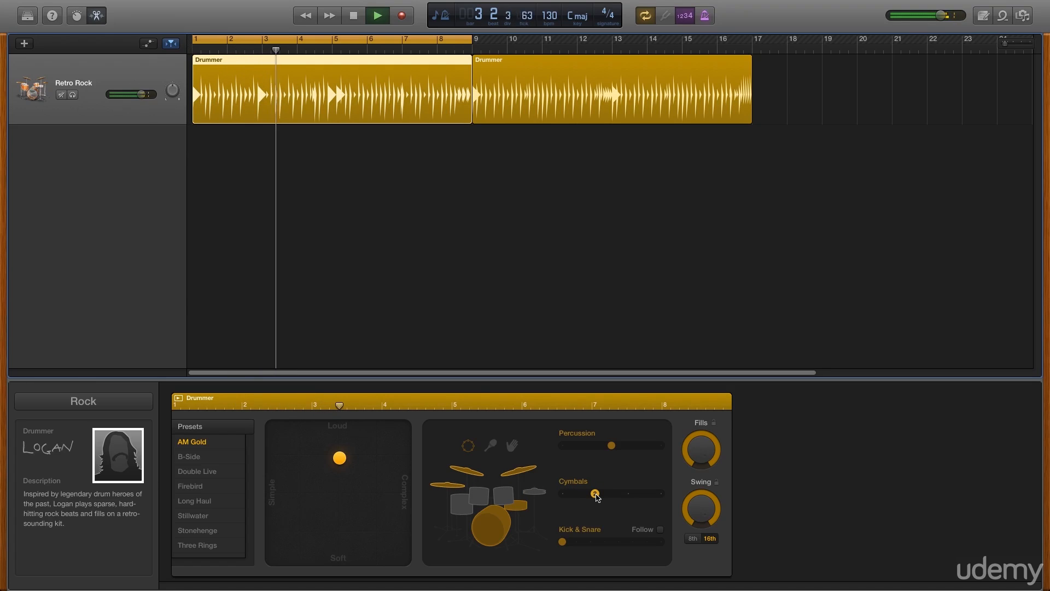
Audition the toms in place of the cymbals, switch back to the cymbals, and stop playback
left_click(486, 500)
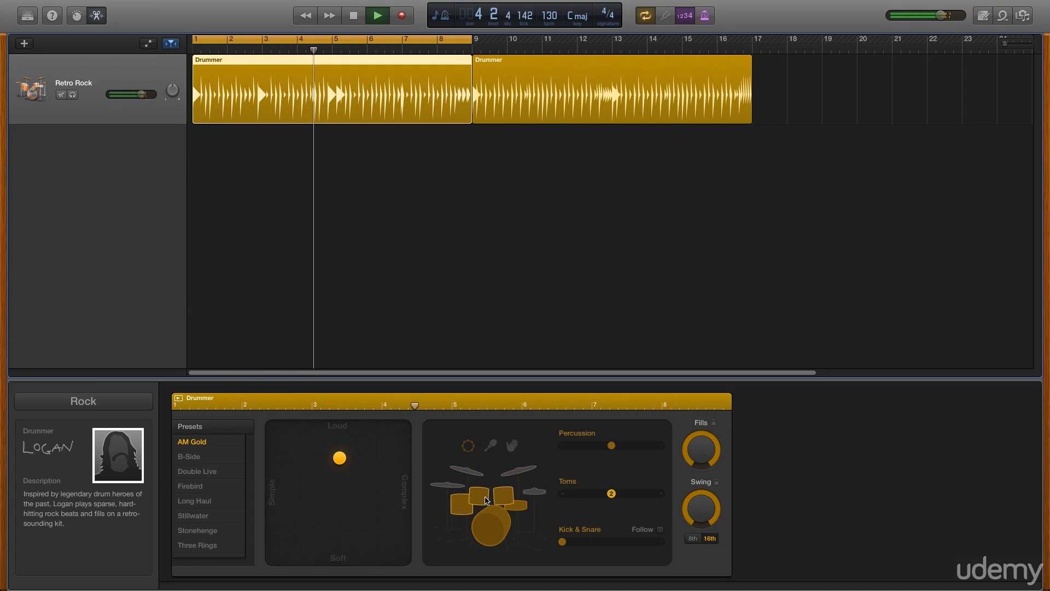
left_click(526, 474)
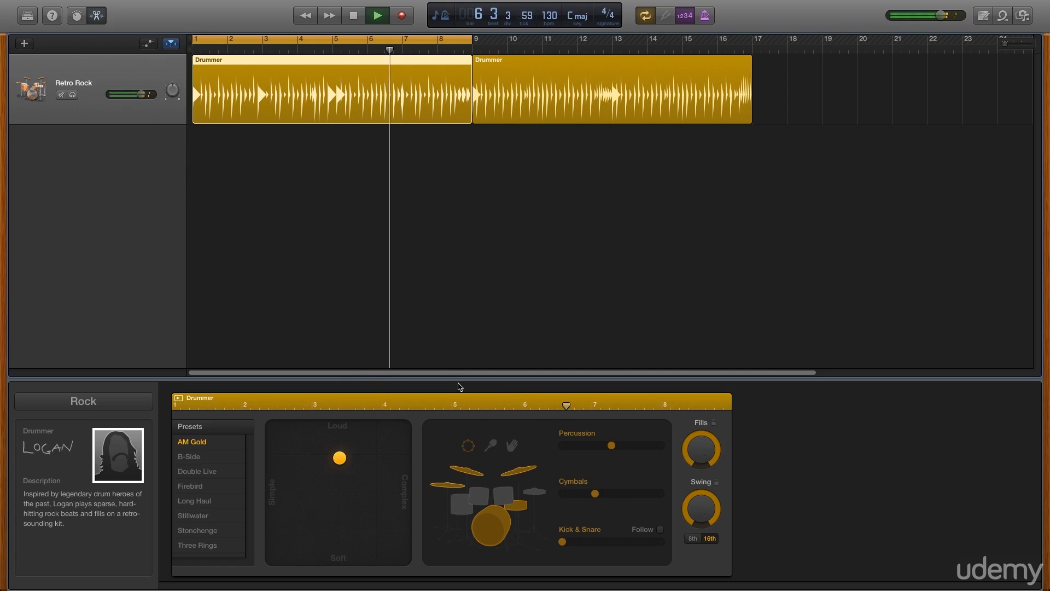
left_click(354, 18)
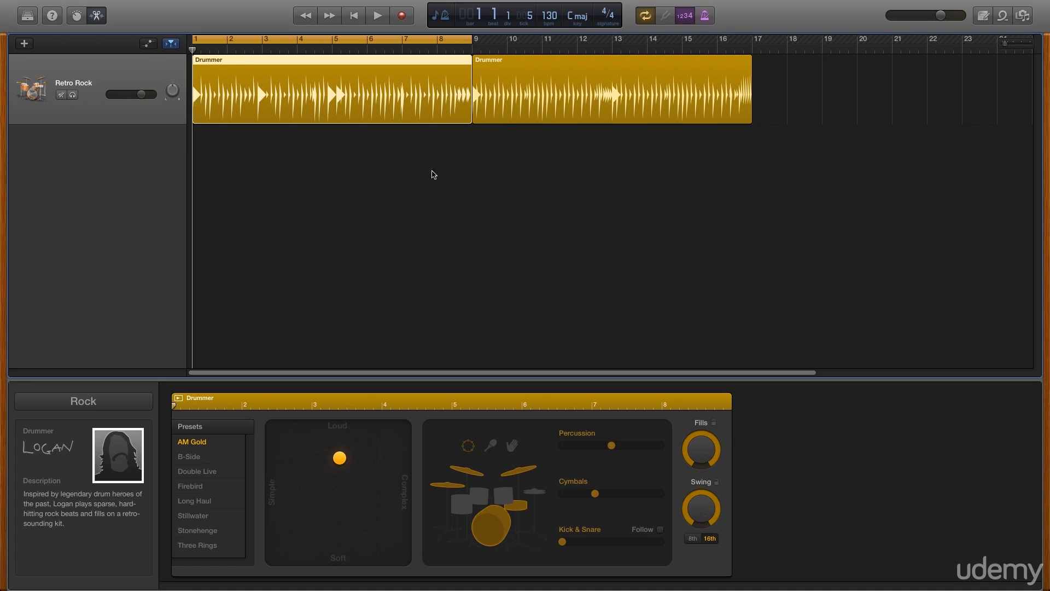
Silence the tambourine in the Rock beat
left_click(468, 444)
mouse_move(628, 449)
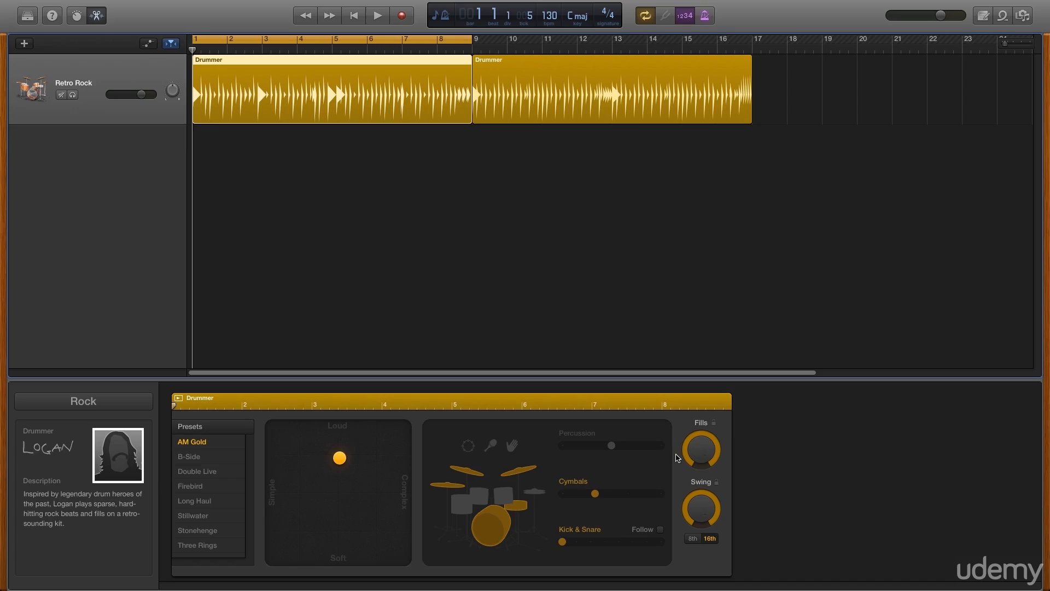